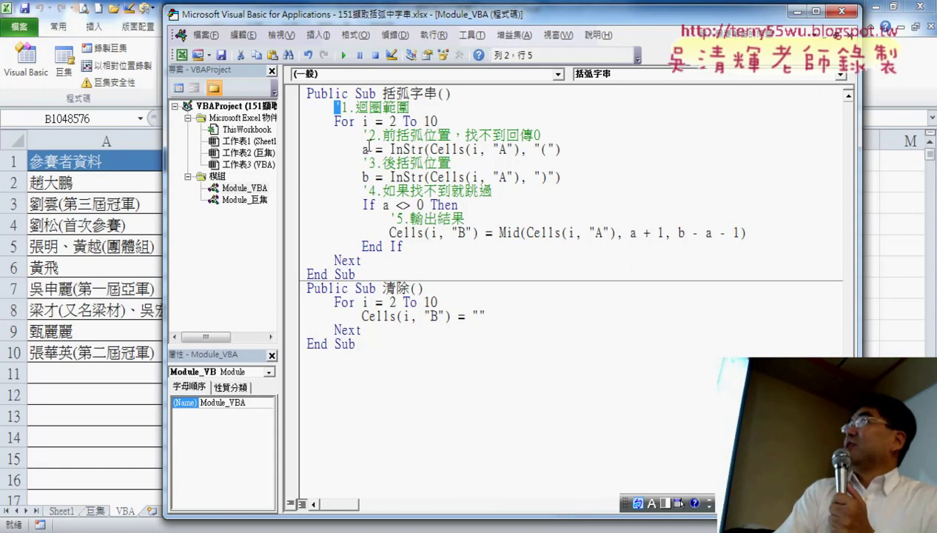
pyautogui.moveTo(390, 150); pyautogui.dragTo(420, 151)
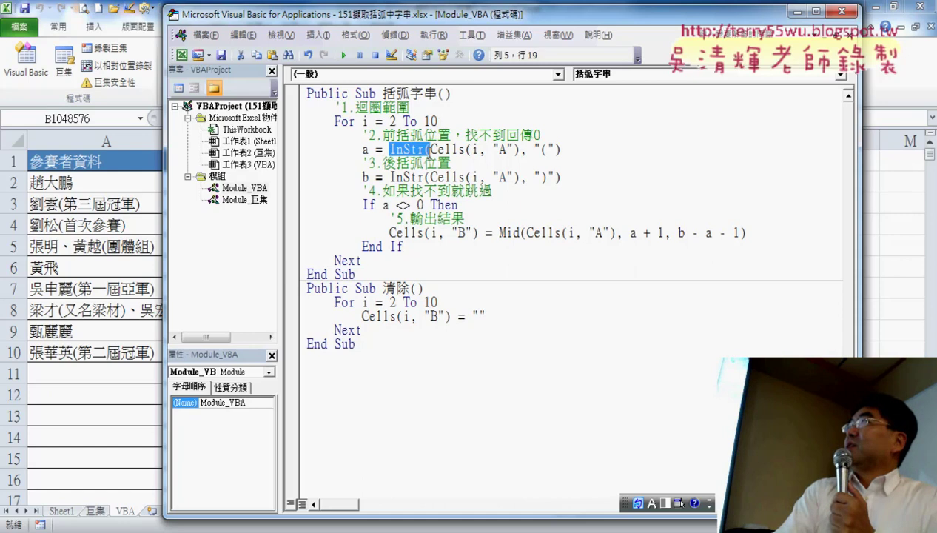
pyautogui.click(411, 150)
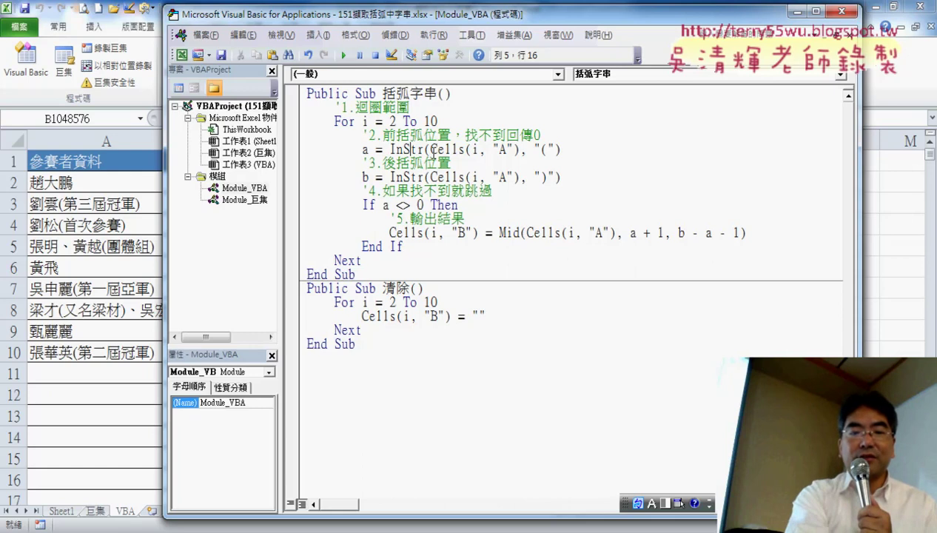
pyautogui.press('F1')
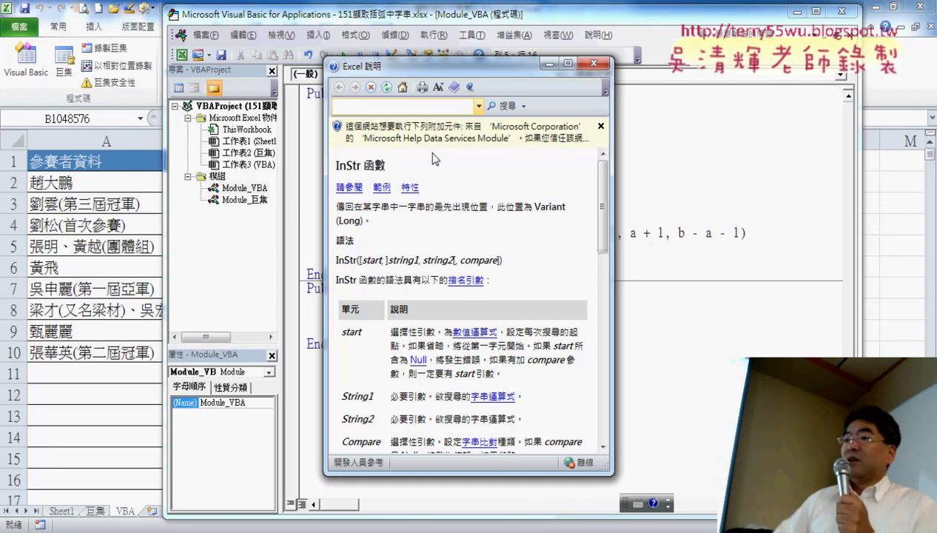
pyautogui.click(452, 133)
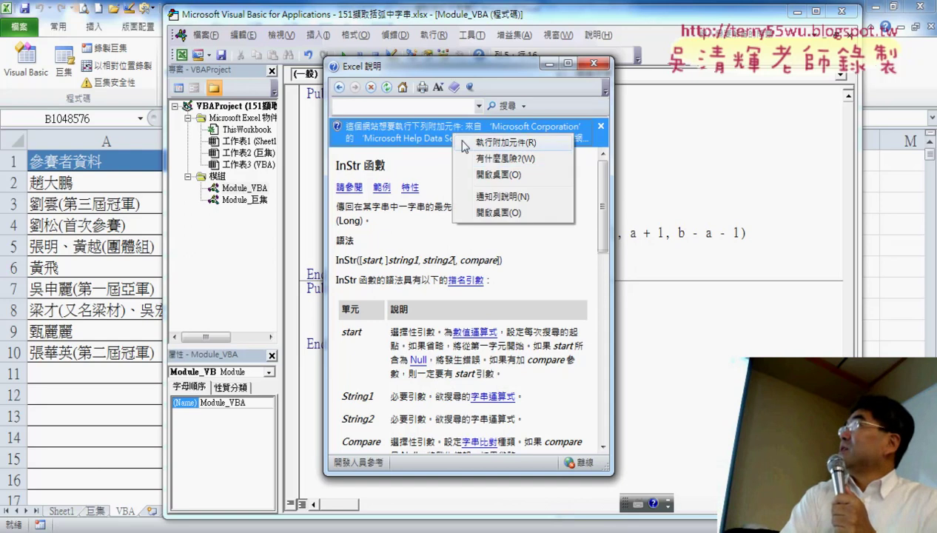
pyautogui.click(506, 143)
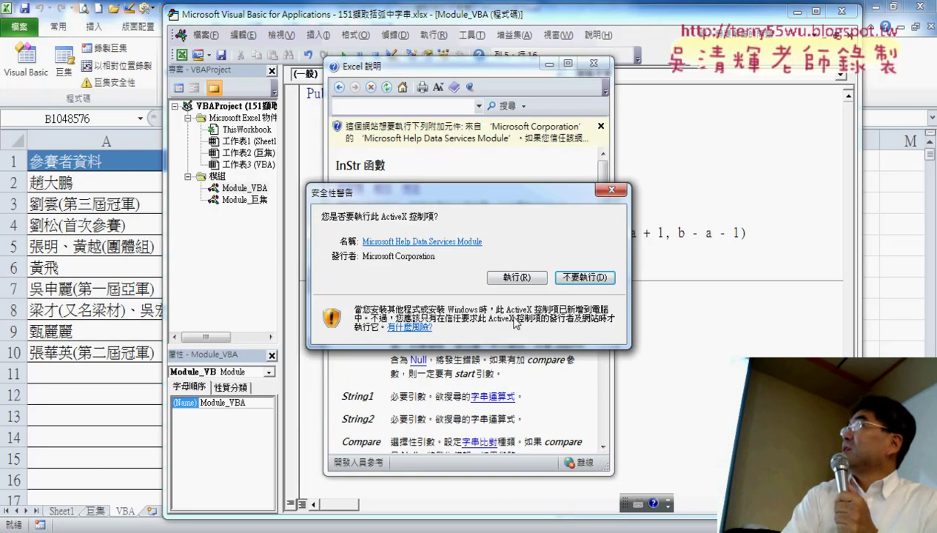
pyautogui.click(517, 277)
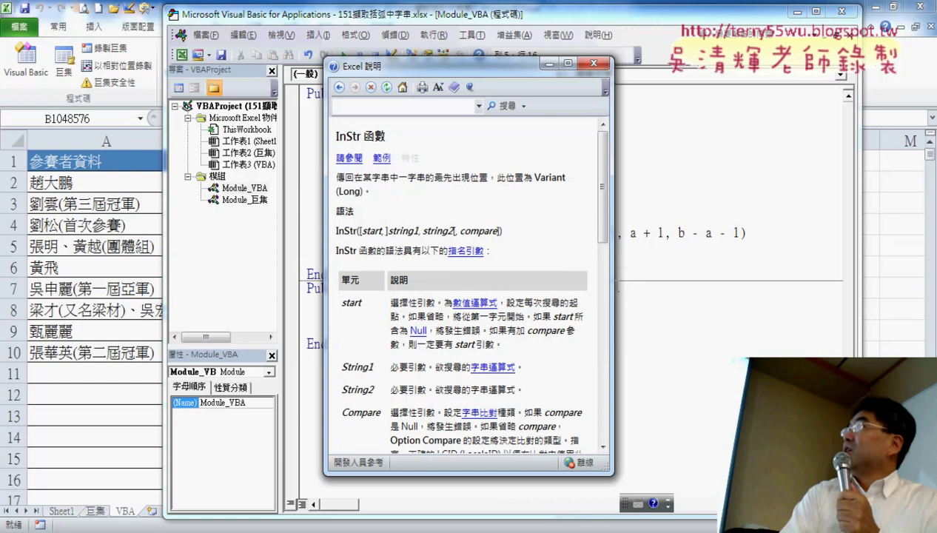
pyautogui.moveTo(610, 284); pyautogui.dragTo(850, 278)
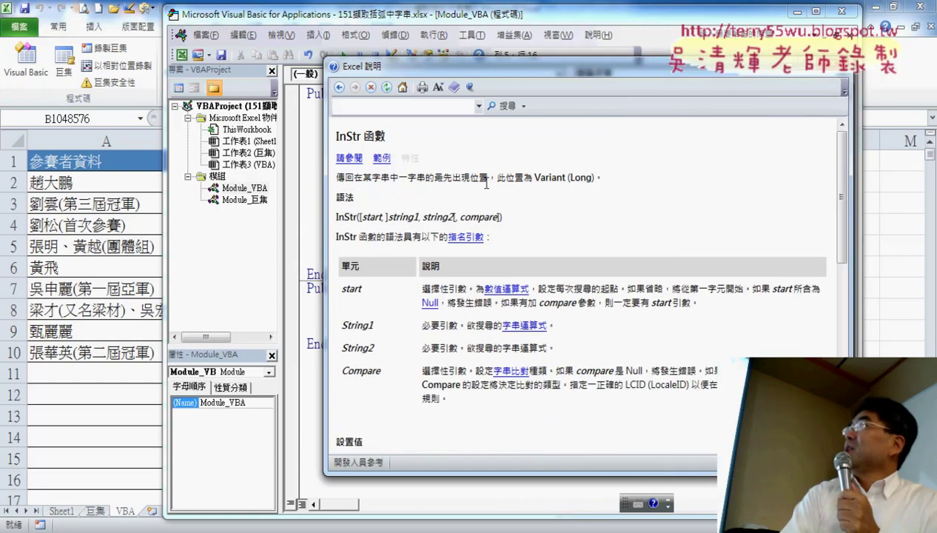
pyautogui.click(346, 159)
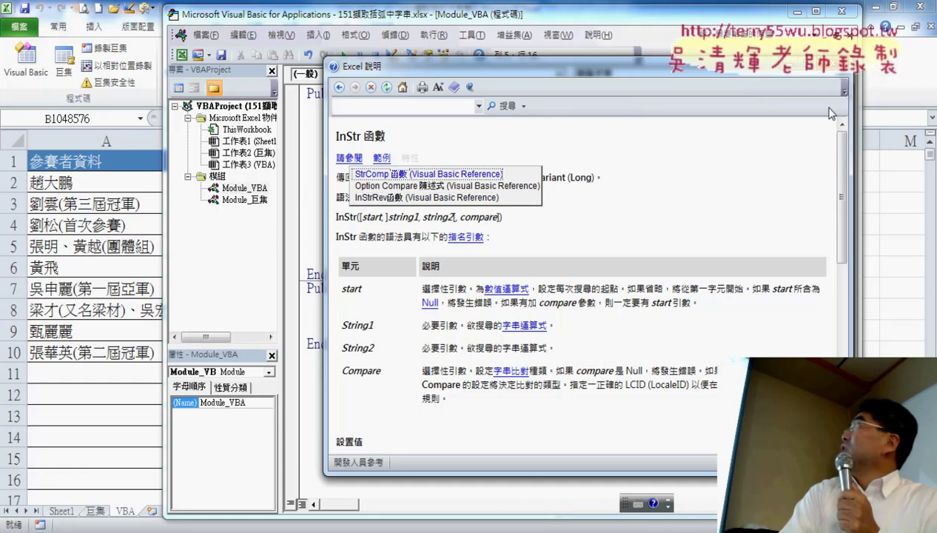
pyautogui.click(840, 67)
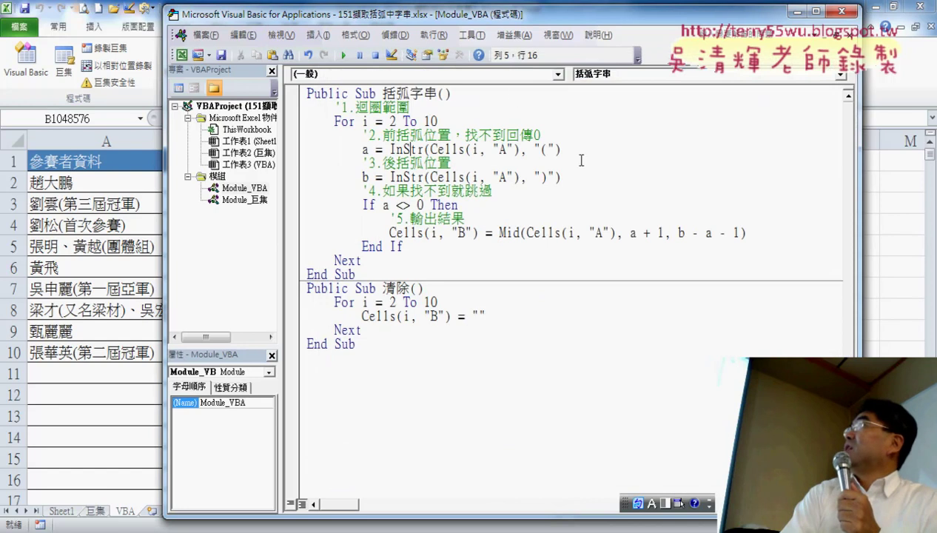
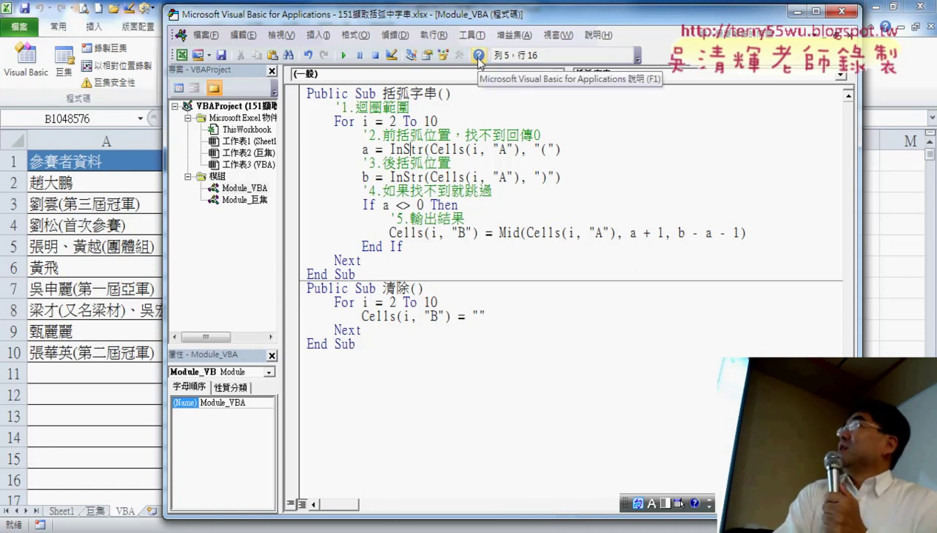
# Open the Excel 2010 Developer Reference help from the VBA editor toolbar.
pyautogui.click(479, 58)
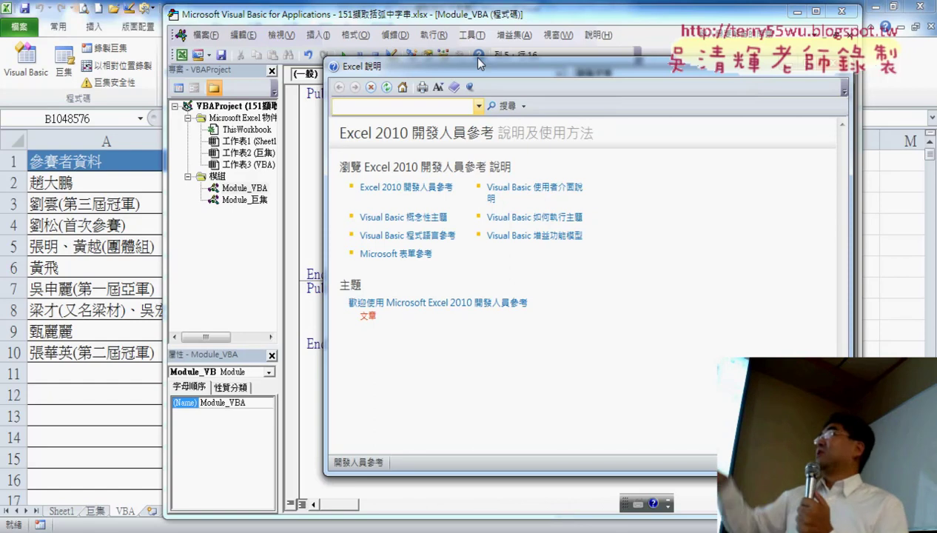
# In Help, go to the Visual Basic language reference functions and browse the A–C list.
pyautogui.click(436, 237)
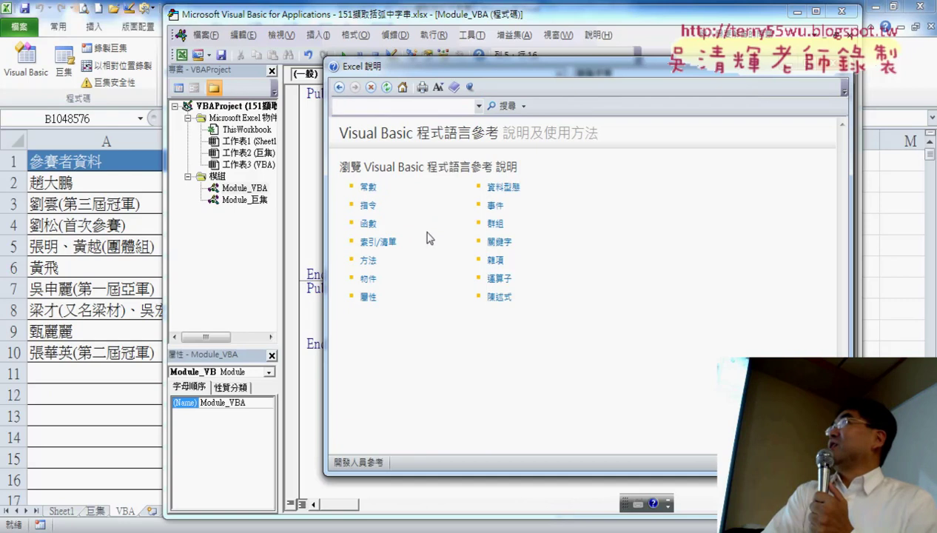
pyautogui.click(368, 223)
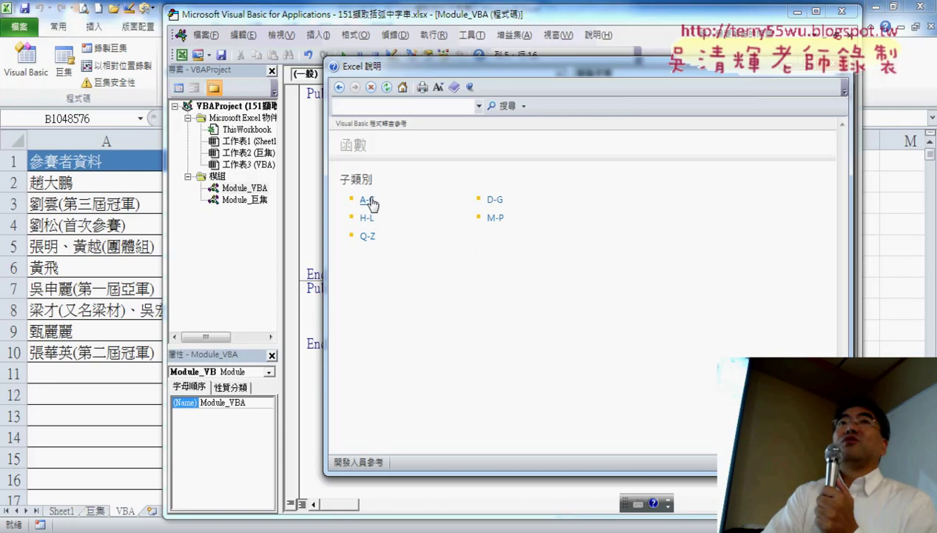
pyautogui.click(368, 201)
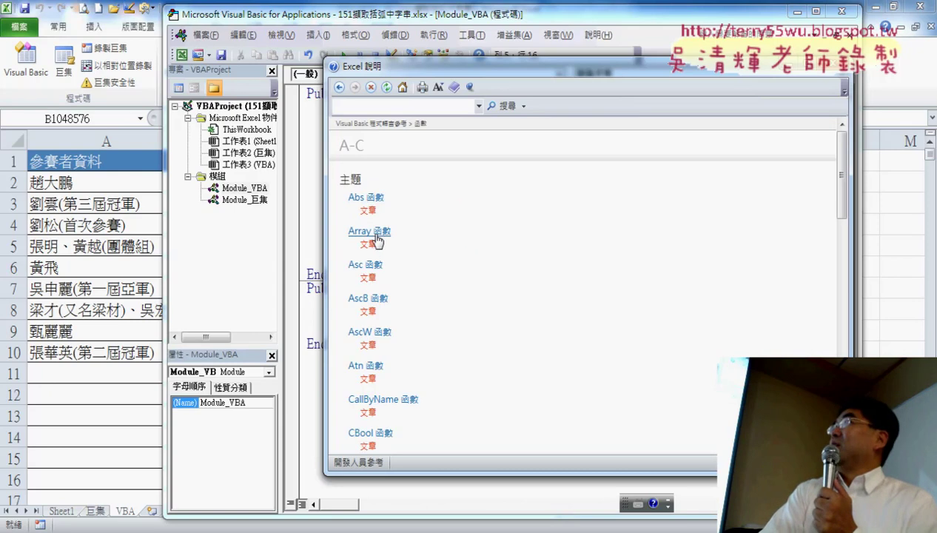
pyautogui.scroll(-3, 394, 325)
pyautogui.scroll(-5, 395, 329)
pyautogui.scroll(-2, 397, 329)
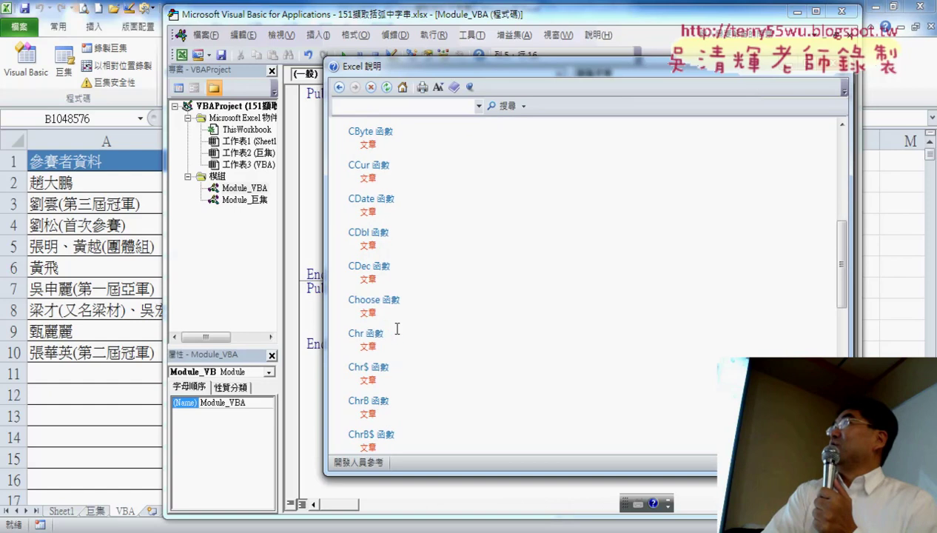
pyautogui.scroll(8, 397, 329)
pyautogui.scroll(2, 402, 309)
# Return to the function categories and open the InStr article from the H–L list.
pyautogui.click(339, 87)
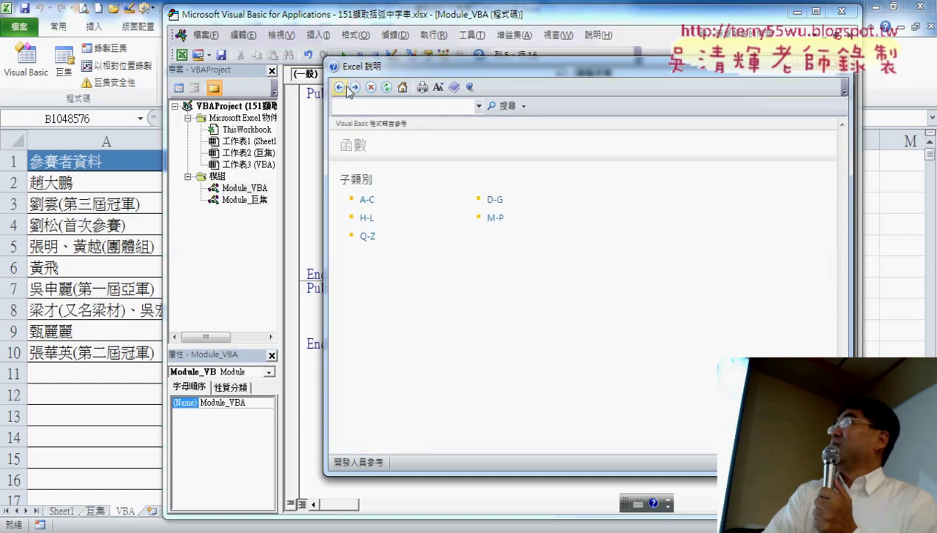
pyautogui.click(367, 220)
pyautogui.scroll(-1, 451, 288)
pyautogui.scroll(-1, 451, 287)
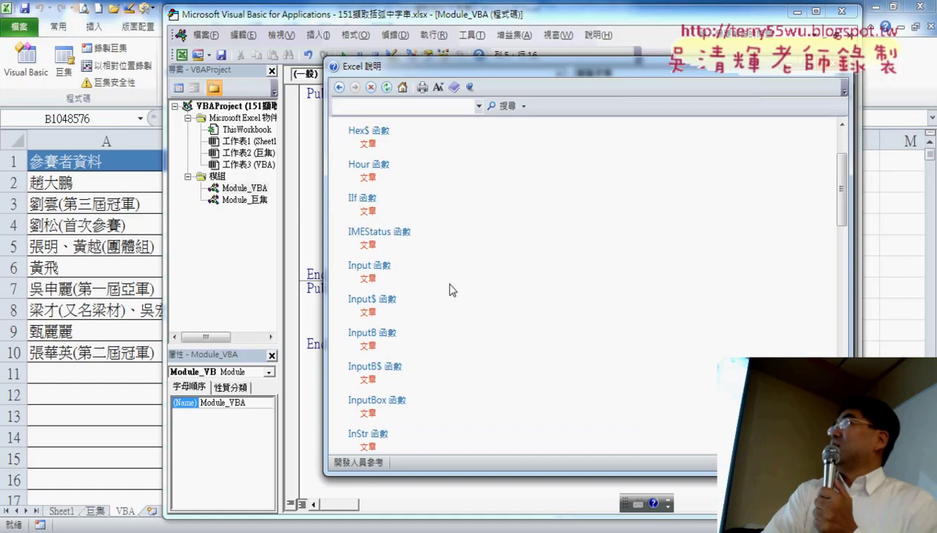
pyautogui.scroll(-2, 451, 288)
pyautogui.scroll(-1, 453, 289)
pyautogui.scroll(-2, 451, 291)
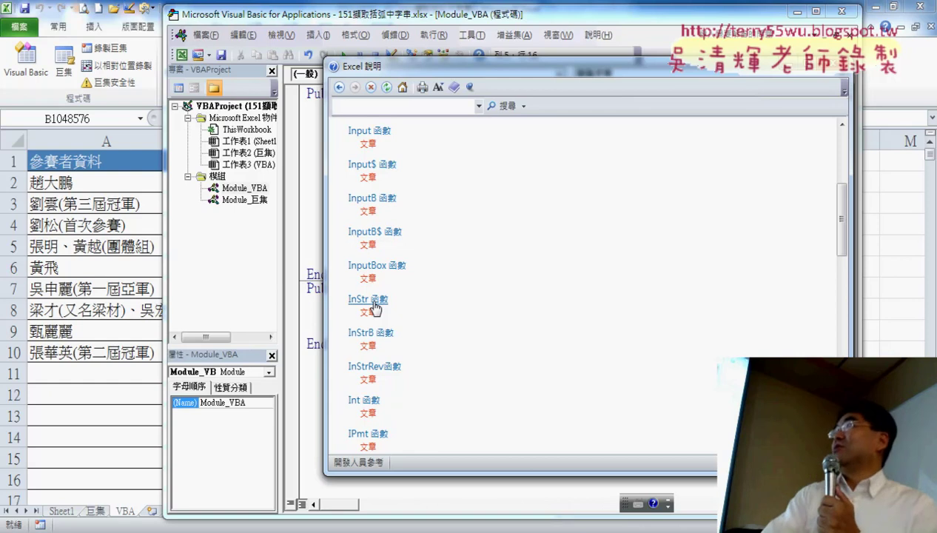
pyautogui.click(370, 299)
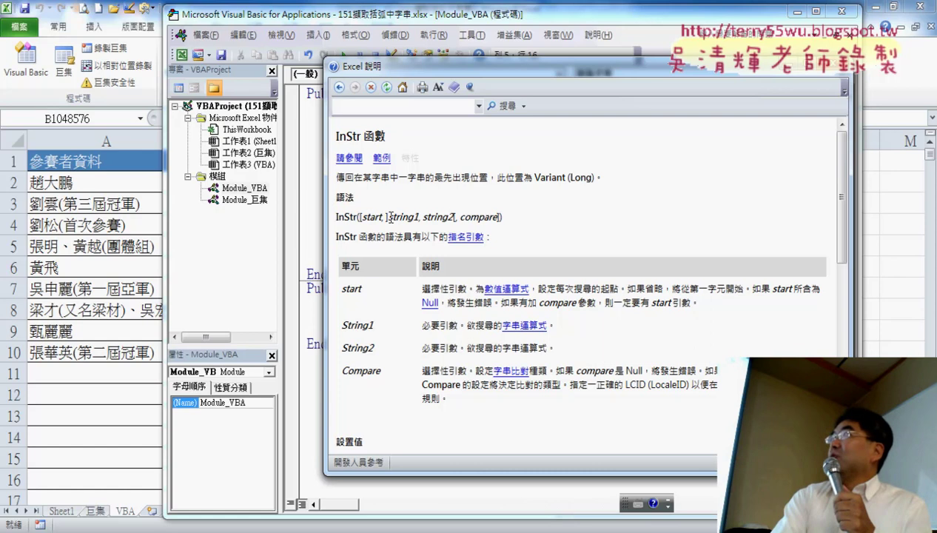
pyautogui.moveTo(389, 217); pyautogui.dragTo(359, 217)
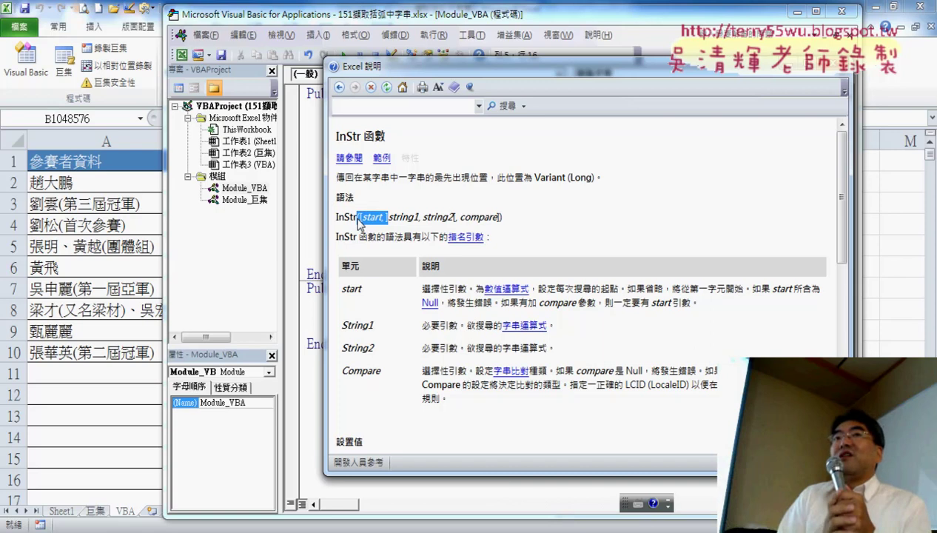
pyautogui.click(419, 216)
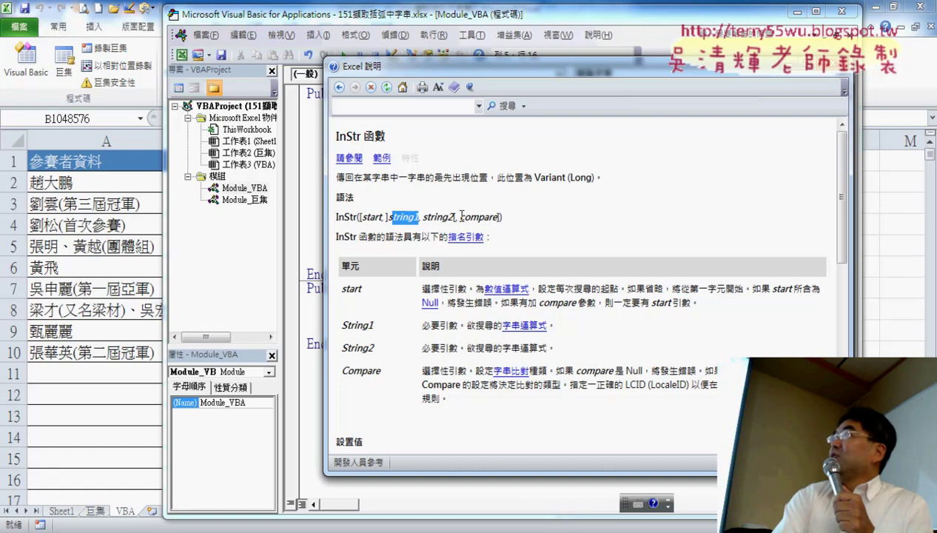
pyautogui.moveTo(458, 216); pyautogui.dragTo(419, 217)
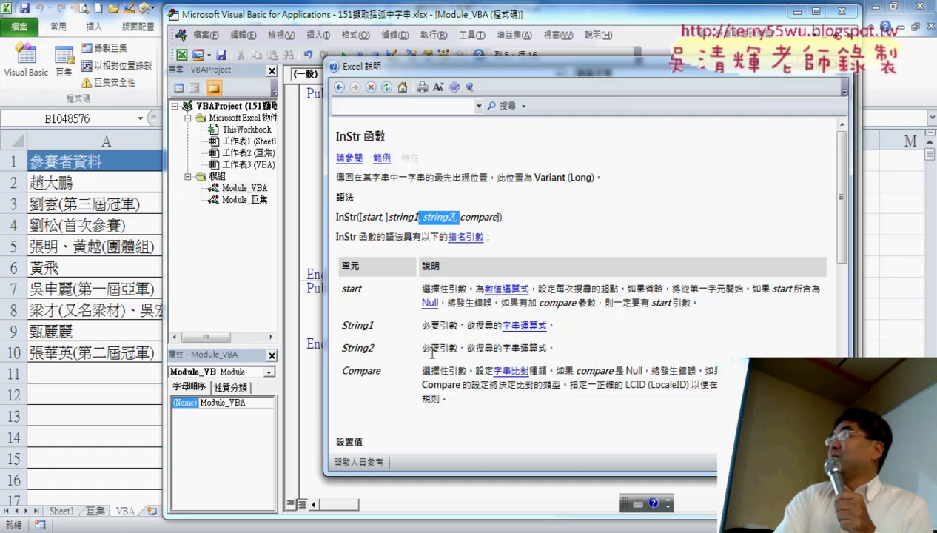
pyautogui.scroll(-3, 431, 354)
pyautogui.scroll(-2, 431, 354)
pyautogui.scroll(-2, 432, 354)
pyautogui.scroll(-2, 433, 356)
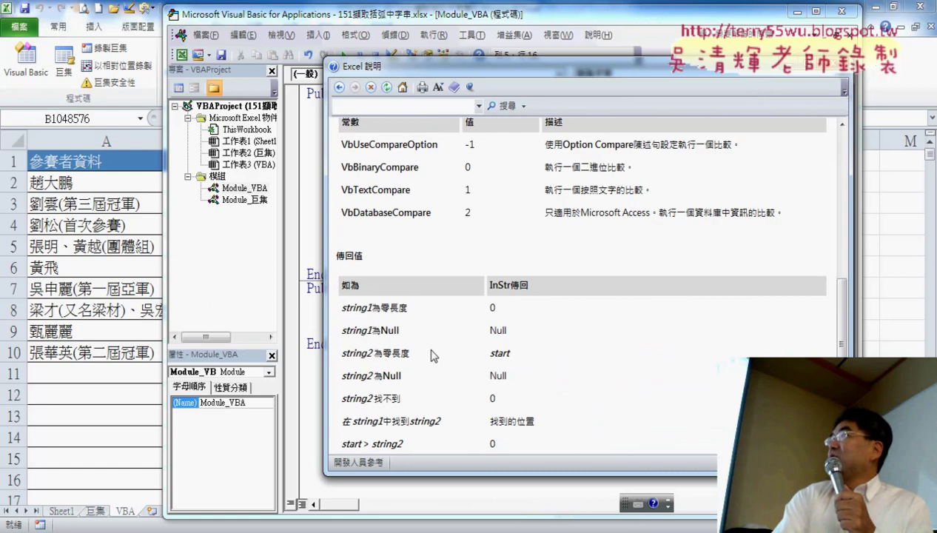
pyautogui.scroll(-2, 432, 354)
pyautogui.scroll(3, 432, 352)
pyautogui.scroll(10, 432, 348)
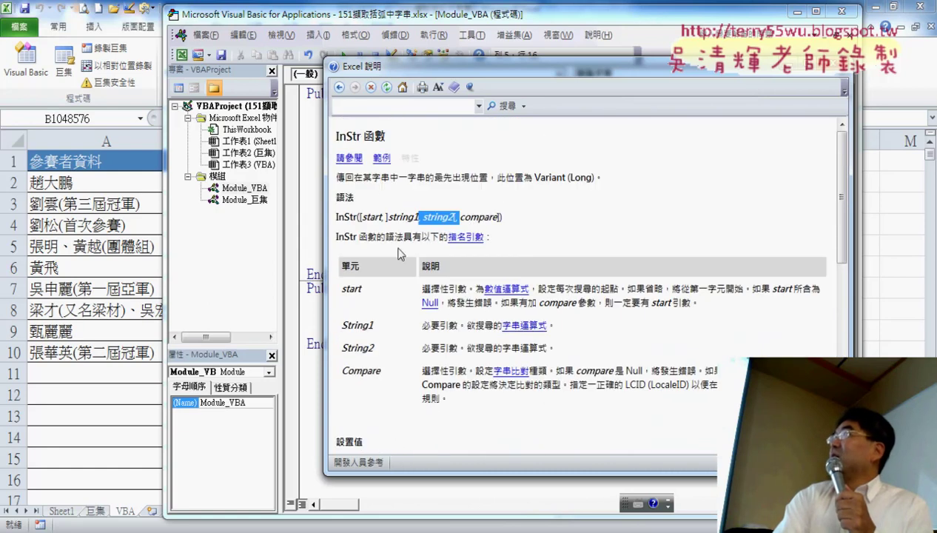
# View the InStr examples, highlight its return description and syntax line, then close Help.
pyautogui.click(381, 159)
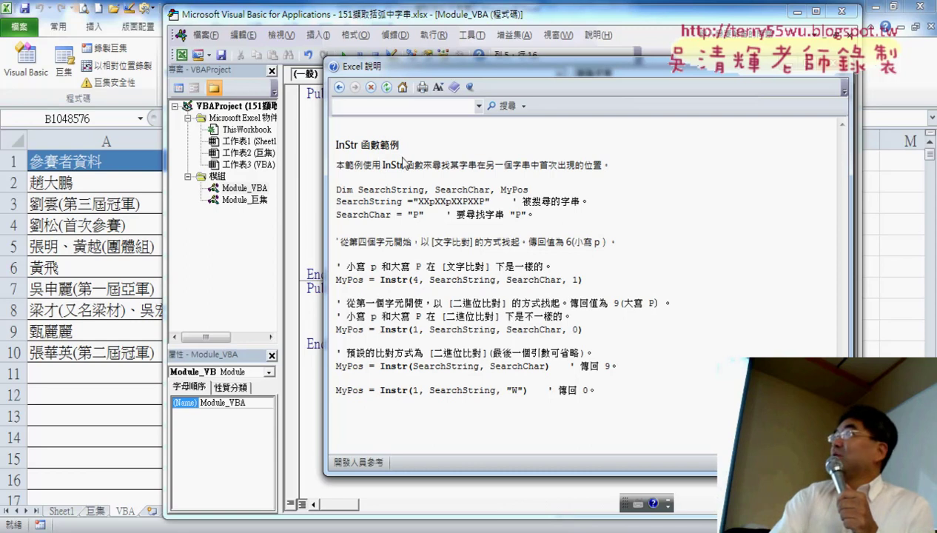
pyautogui.click(340, 86)
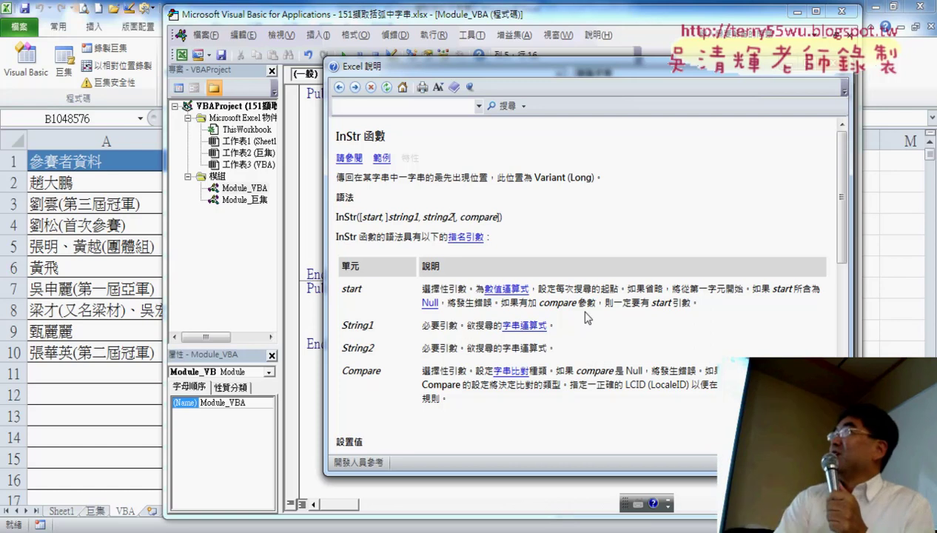
pyautogui.moveTo(488, 177); pyautogui.dragTo(398, 174)
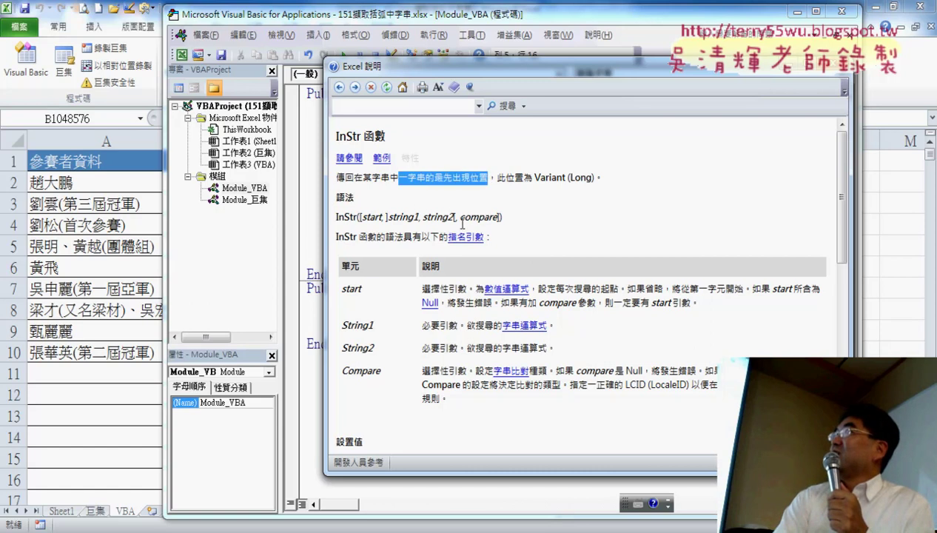
pyautogui.moveTo(507, 219); pyautogui.dragTo(352, 221)
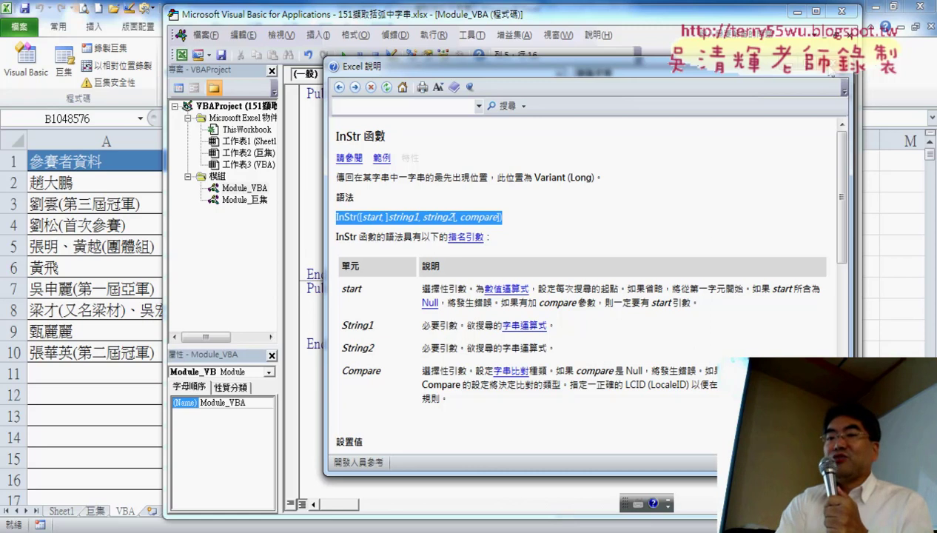
pyautogui.hotkey('alt', 'F4')
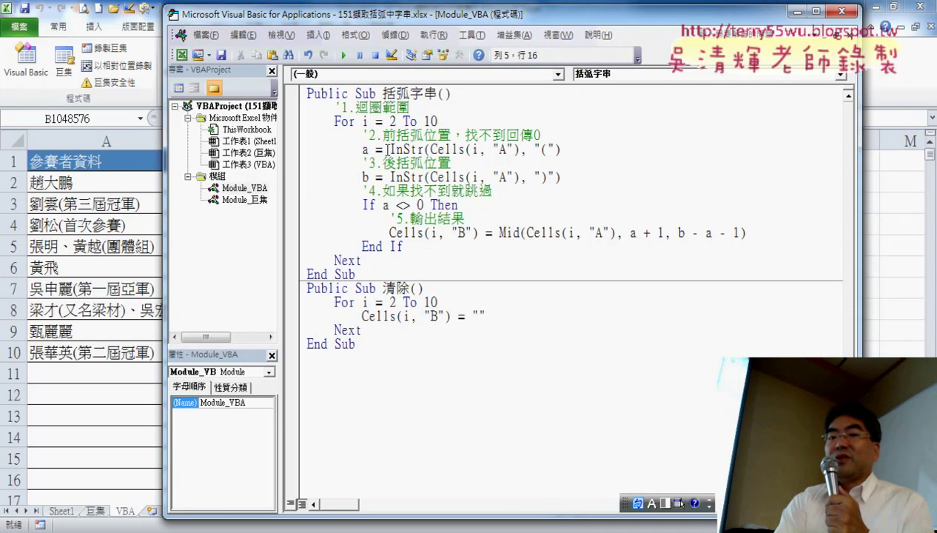
# Try a vba. prefix before InStr on the a = line, then delete it again.
pyautogui.moveTo(387, 149); pyautogui.dragTo(411, 149)
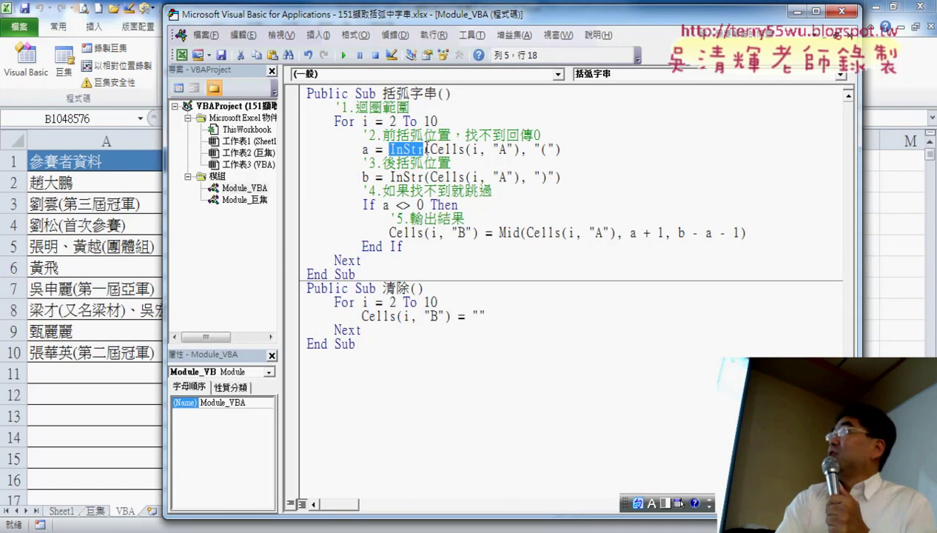
pyautogui.click(385, 148)
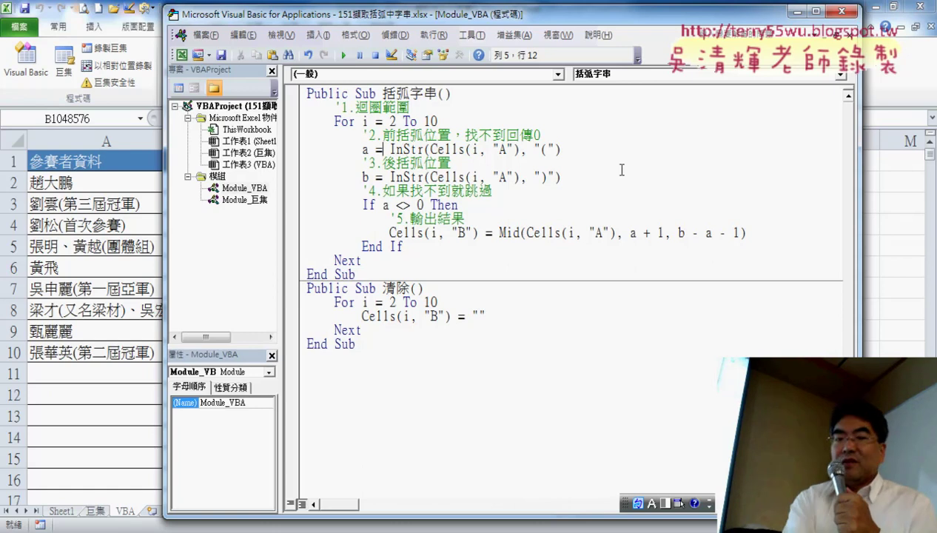
pyautogui.write('vba')
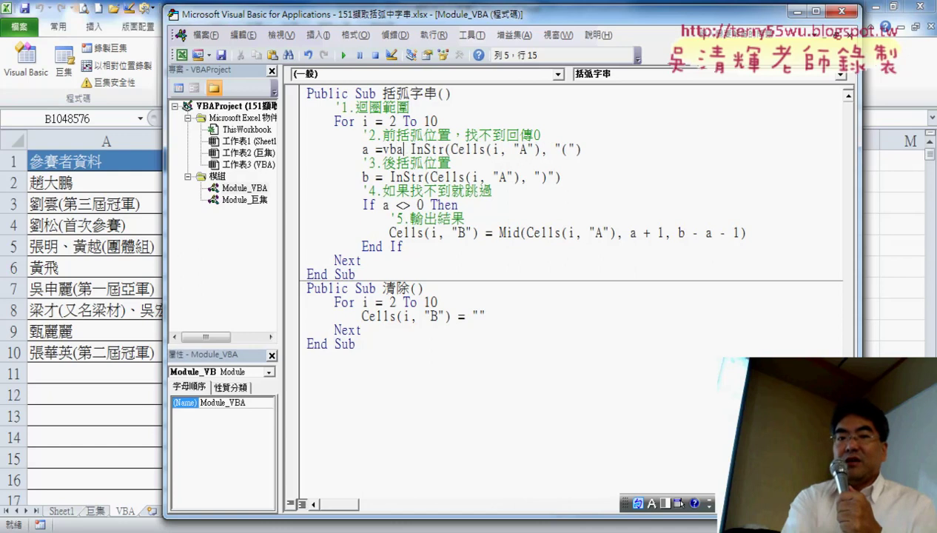
pyautogui.write('.')
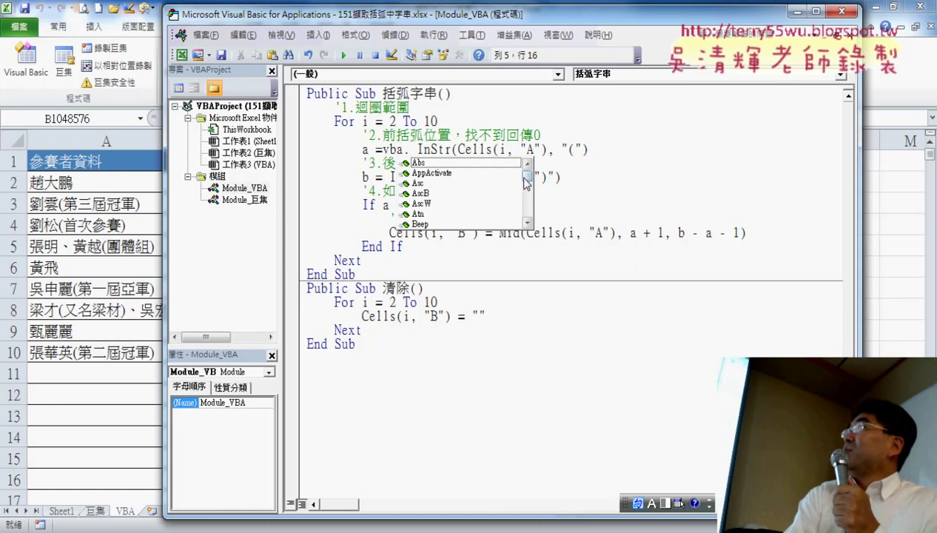
pyautogui.moveTo(527, 176); pyautogui.dragTo(529, 235)
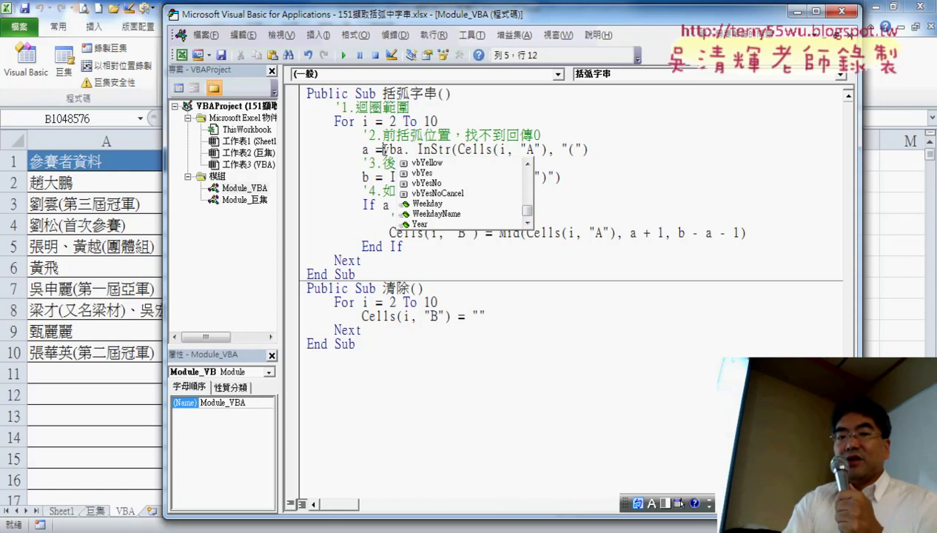
pyautogui.moveTo(383, 149); pyautogui.dragTo(417, 149)
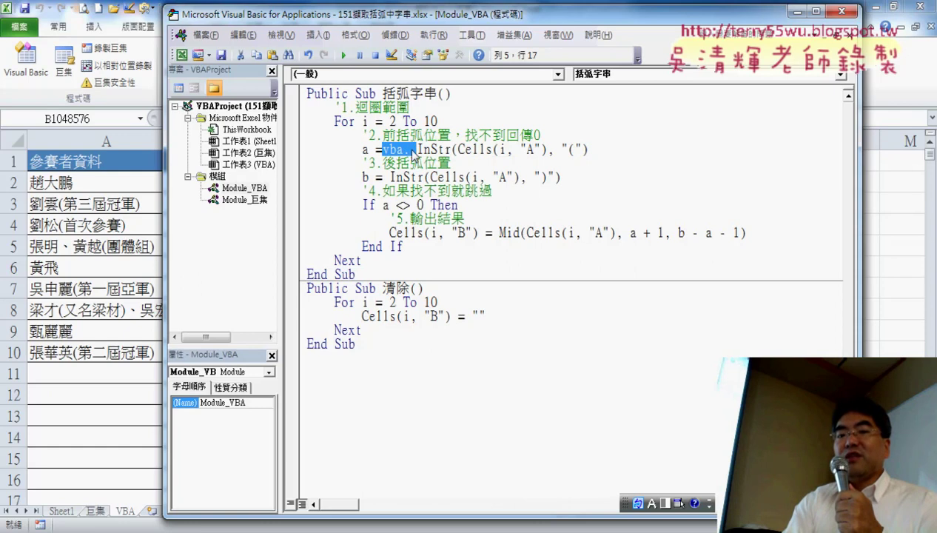
pyautogui.click(413, 150)
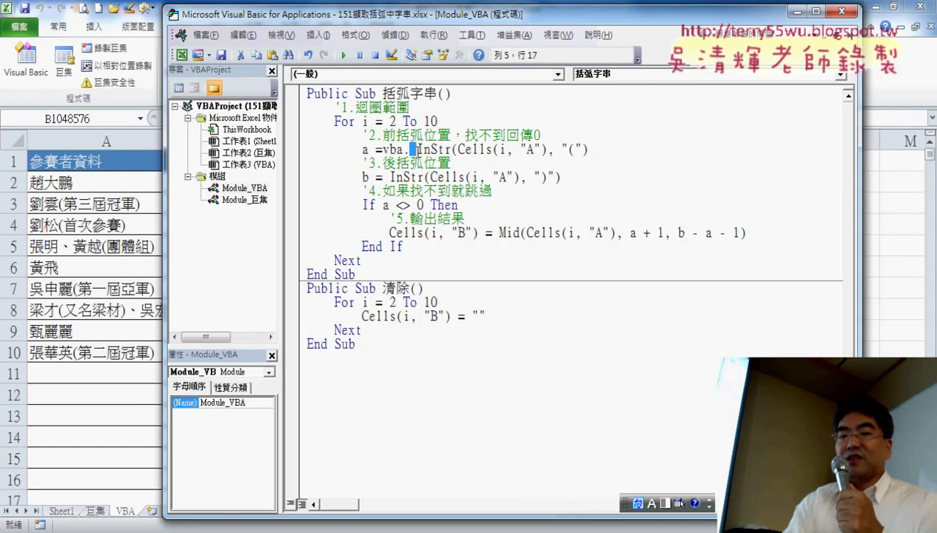
pyautogui.click(417, 151)
pyautogui.moveTo(384, 150); pyautogui.dragTo(412, 149)
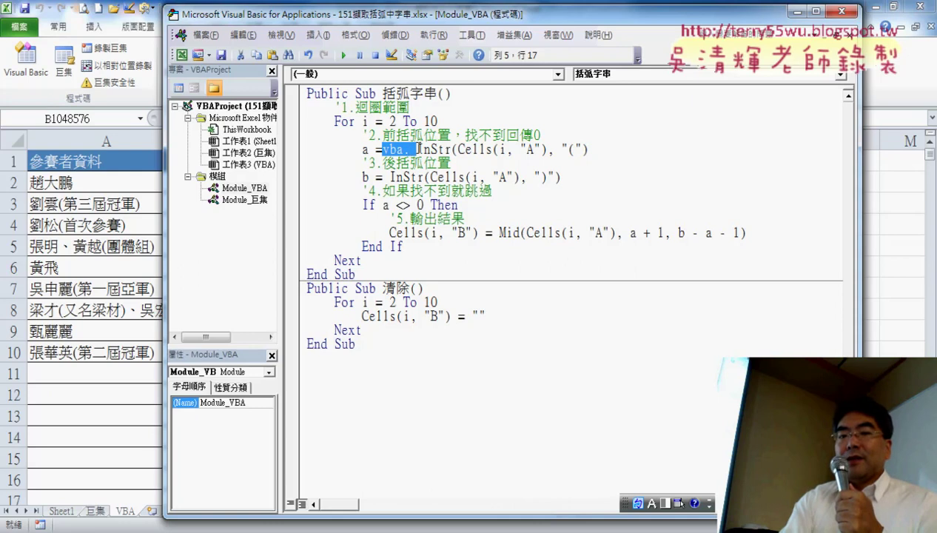
pyautogui.press('Delete')
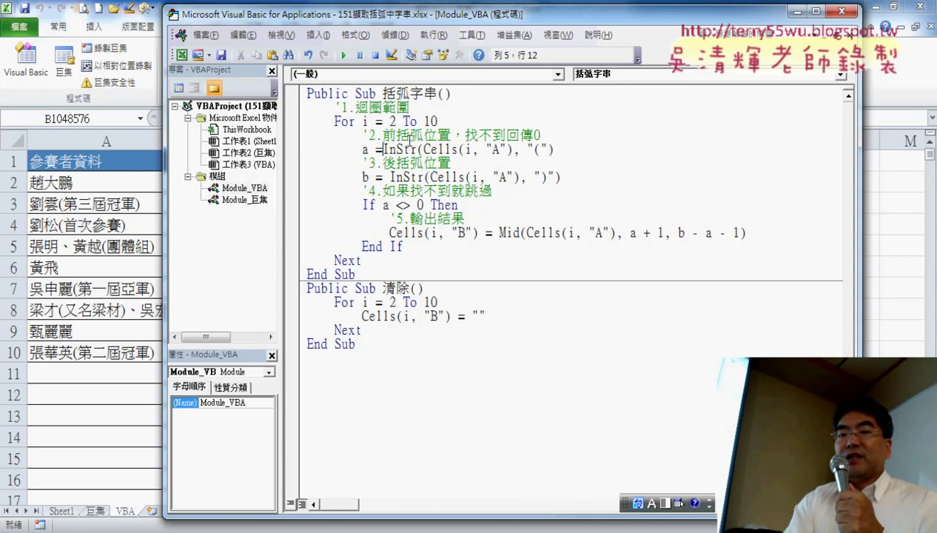
# Assign the 括弧字串 macro to the first button and trim its label to 括弧字串.
pyautogui.click(145, 389)
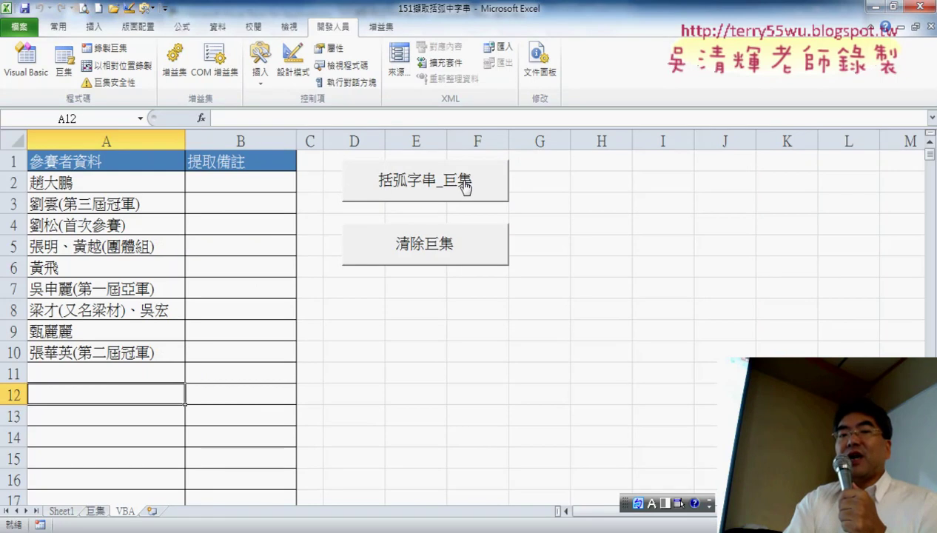
pyautogui.rightClick(465, 186)
pyautogui.click(507, 300)
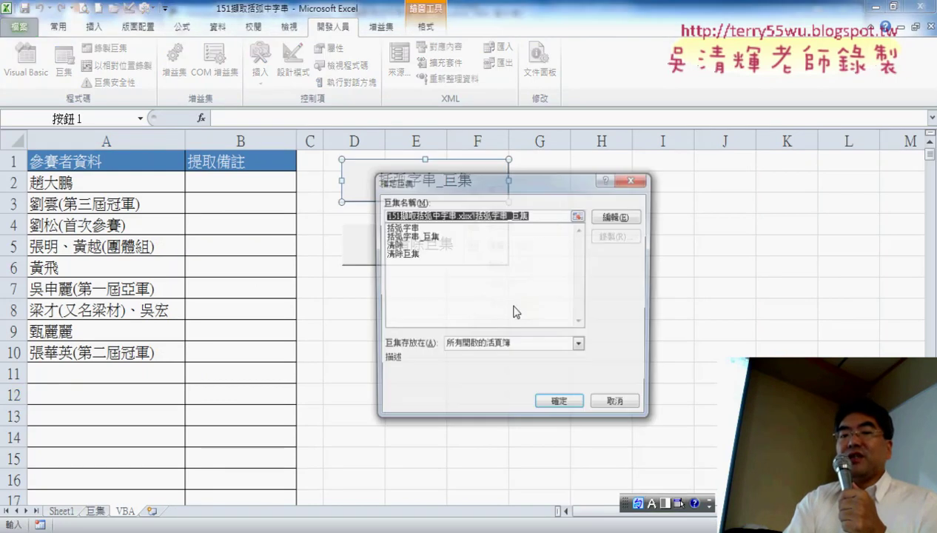
pyautogui.moveTo(476, 191); pyautogui.dragTo(496, 220)
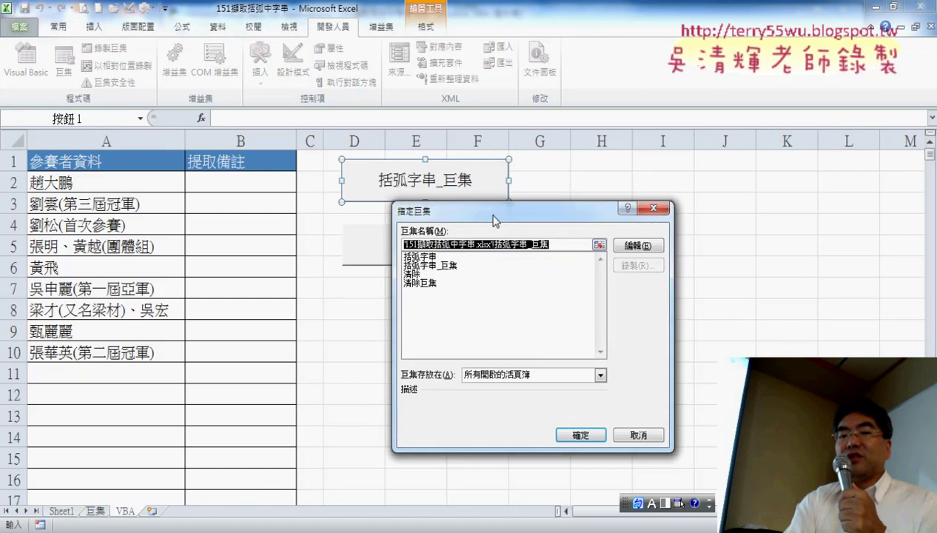
pyautogui.click(428, 257)
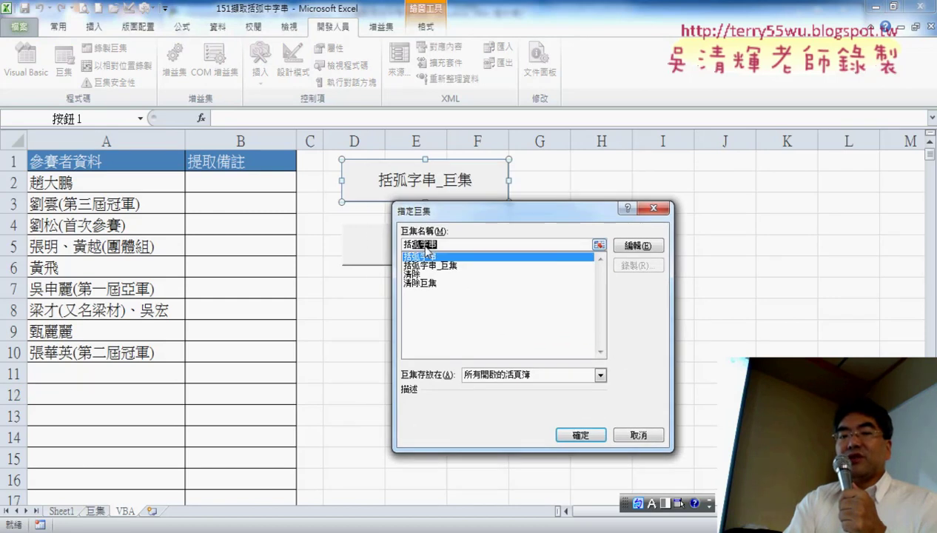
pyautogui.rightClick(446, 243)
pyautogui.click(469, 275)
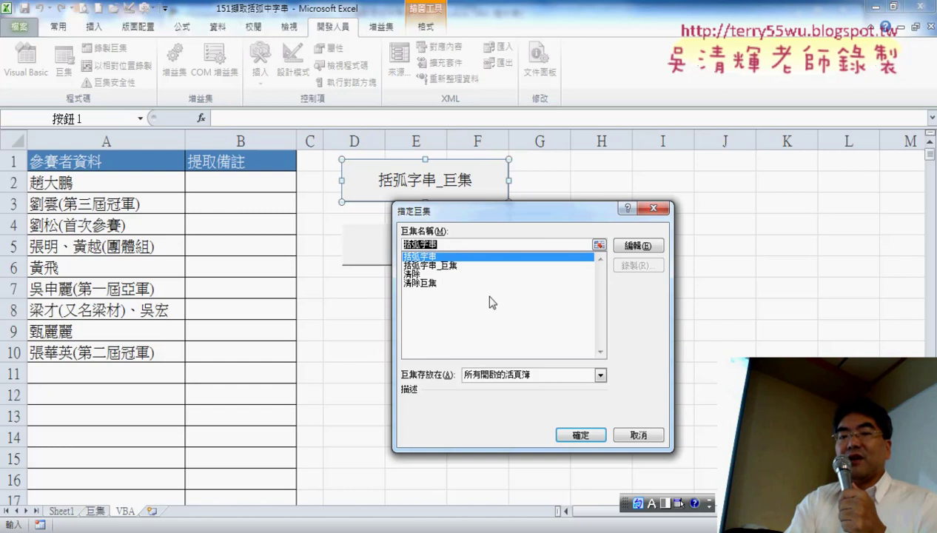
pyautogui.click(583, 435)
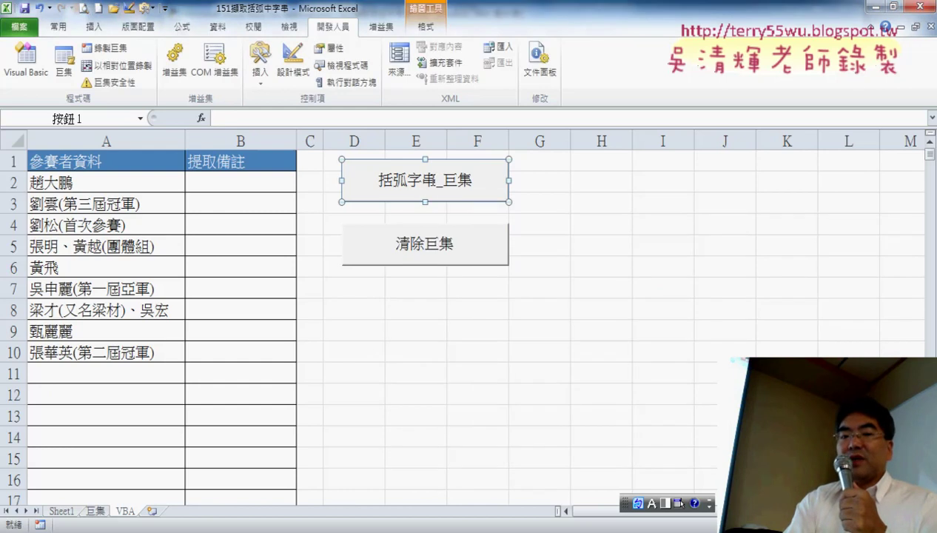
pyautogui.click(380, 181)
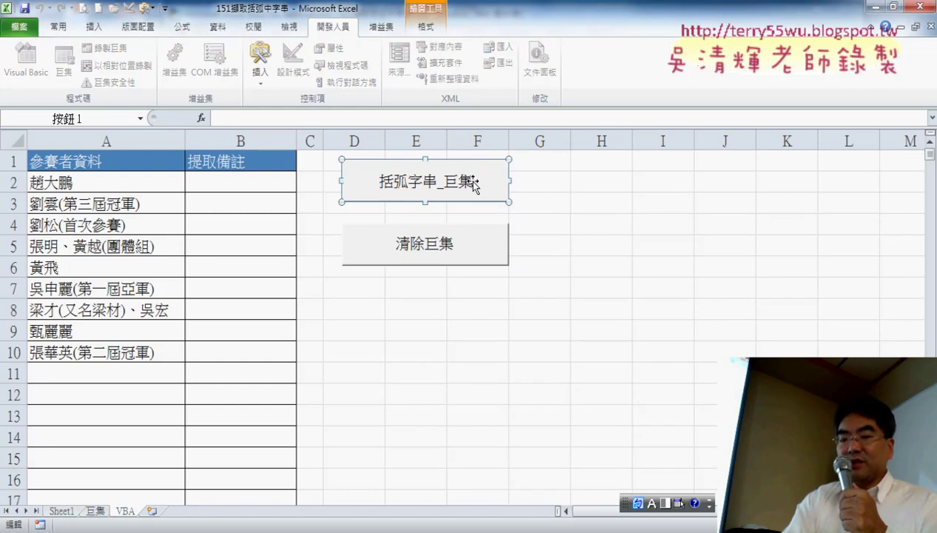
pyautogui.press('Right')
pyautogui.press('Right')
pyautogui.press('Right')
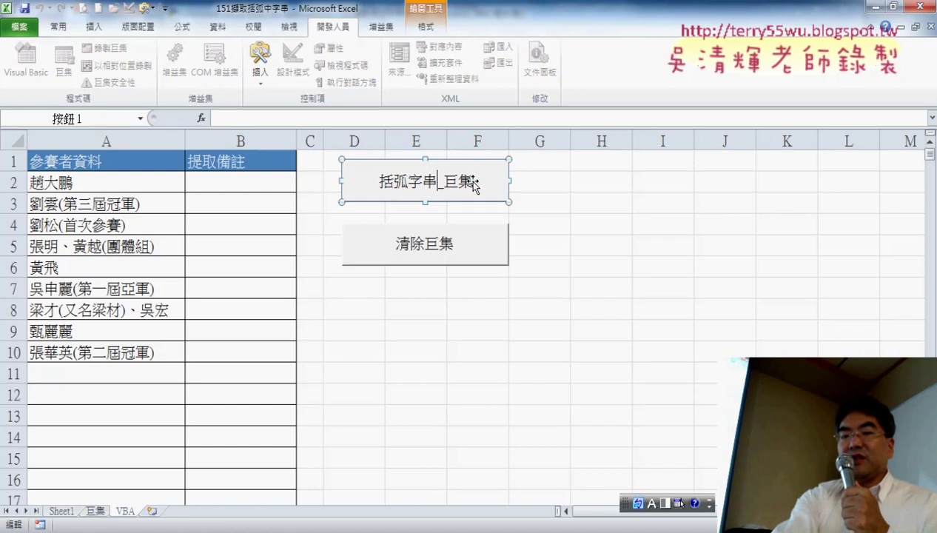
pyautogui.press('Delete')
pyautogui.press('Delete')
pyautogui.press('Delete')
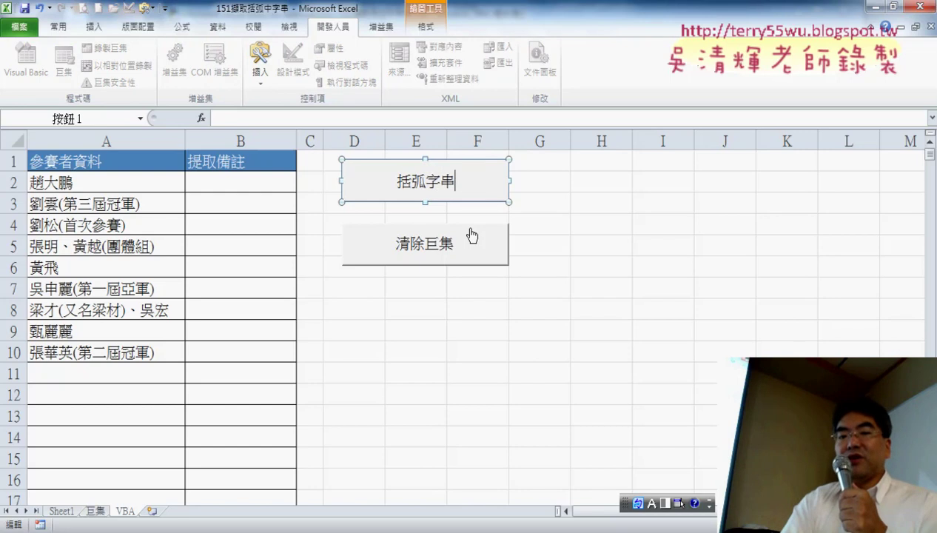
# Assign the 清除 macro to the second button, label it 清除, and test both buttons.
pyautogui.rightClick(472, 236)
pyautogui.click(518, 362)
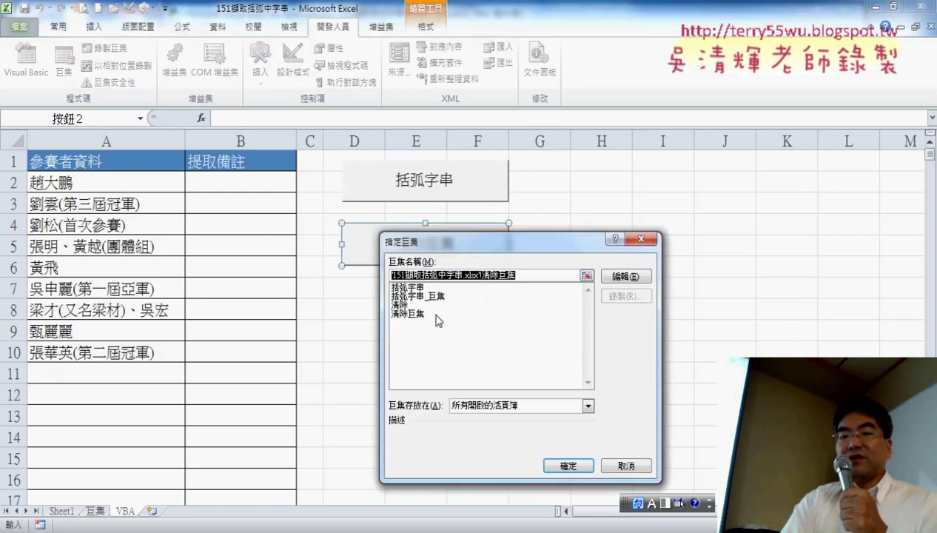
pyautogui.click(407, 305)
pyautogui.click(582, 464)
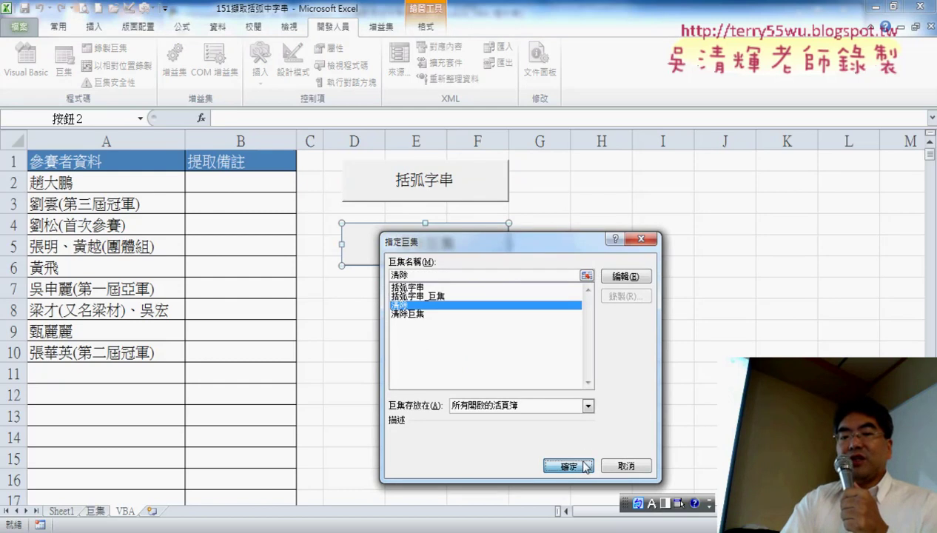
pyautogui.click(428, 238)
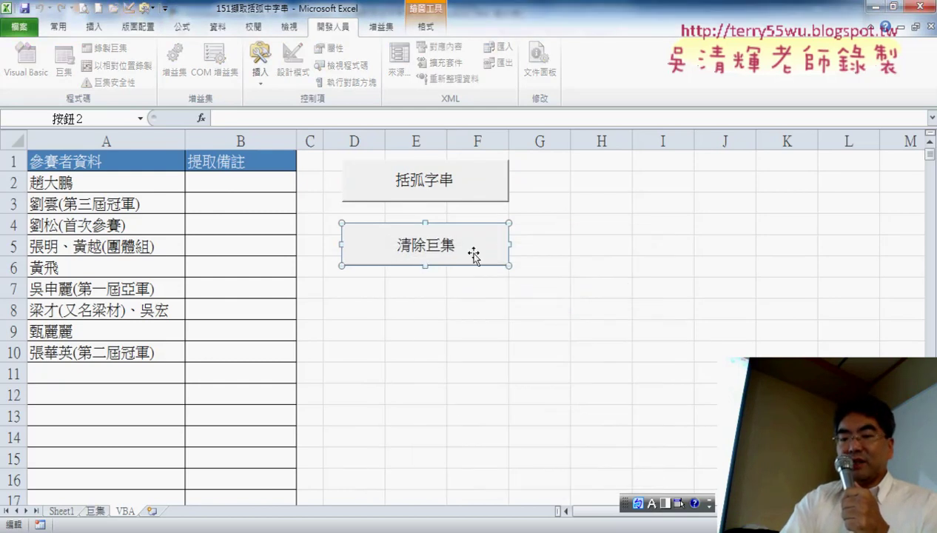
pyautogui.press('Delete')
pyautogui.press('Delete')
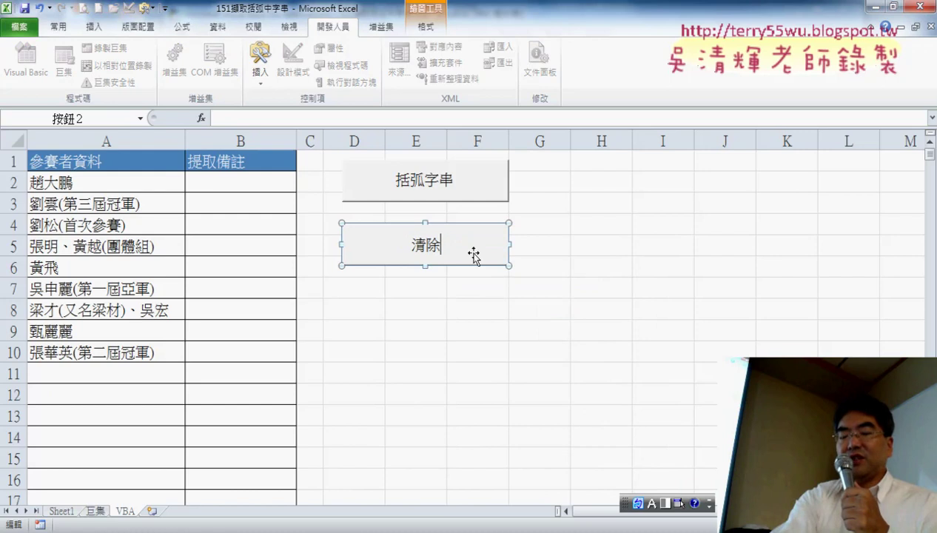
pyautogui.click(563, 289)
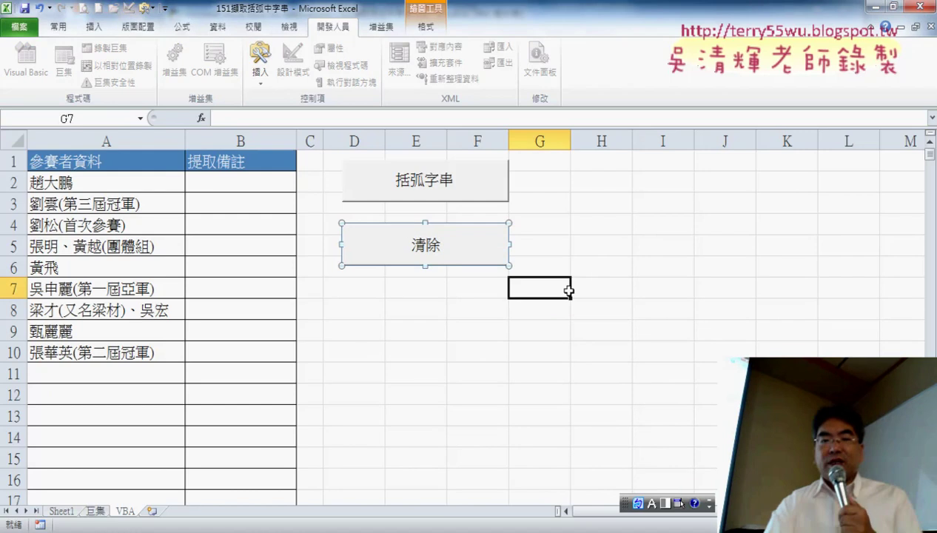
pyautogui.click(437, 184)
pyautogui.click(425, 263)
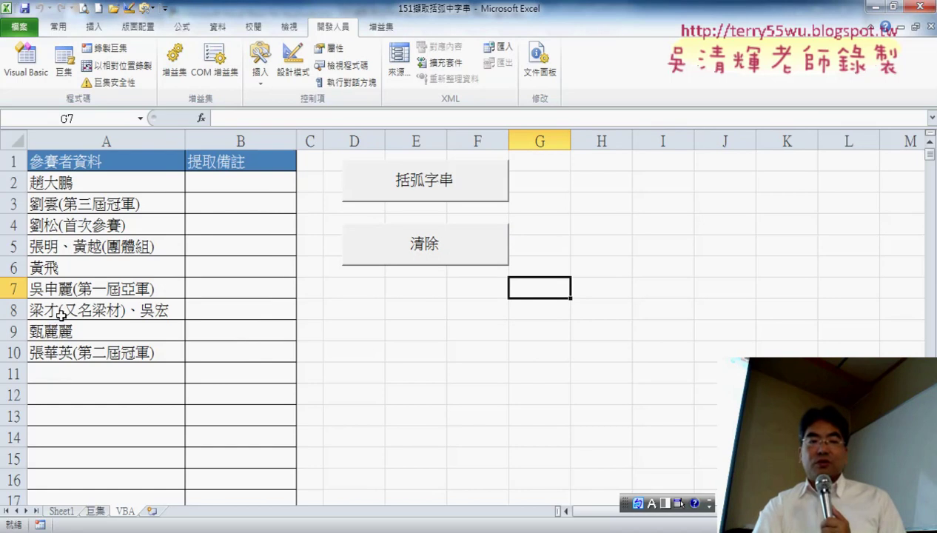
# Copy the names in A8:A10 into A11:A13.
pyautogui.moveTo(56, 311); pyautogui.dragTo(65, 344)
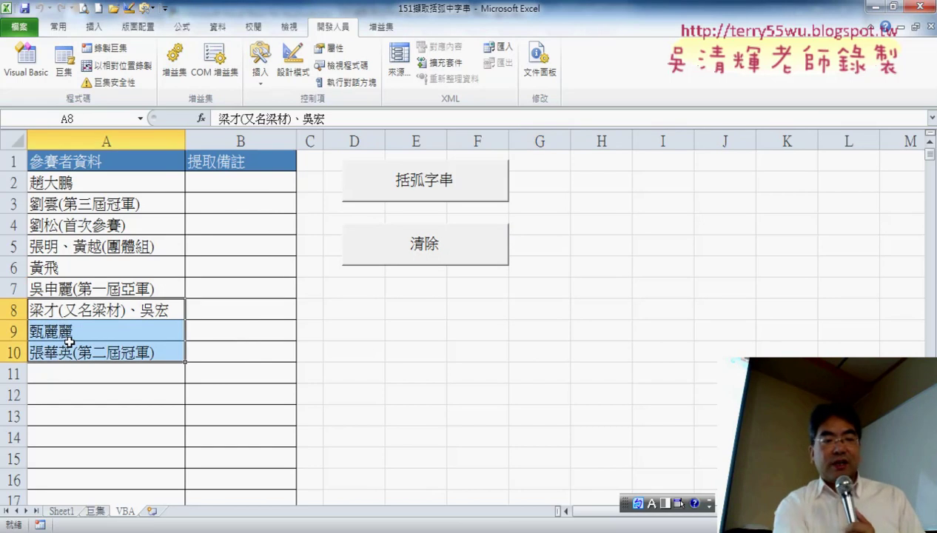
pyautogui.hotkey('ctrl', 'c')
pyautogui.click(78, 372)
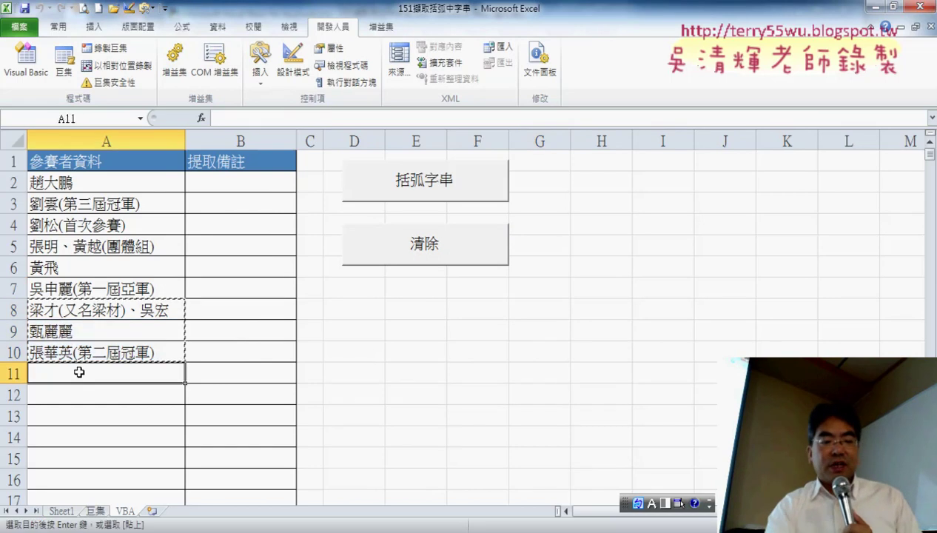
pyautogui.hotkey('ctrl', 'v')
pyautogui.click(377, 392)
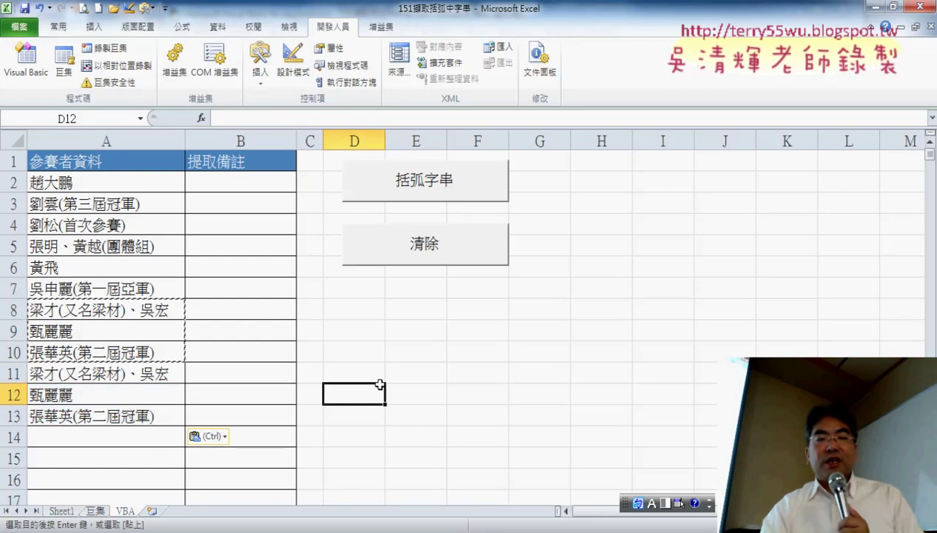
# Run 括弧字串 then 清除 on the longer list and open the Visual Basic editor.
pyautogui.click(400, 183)
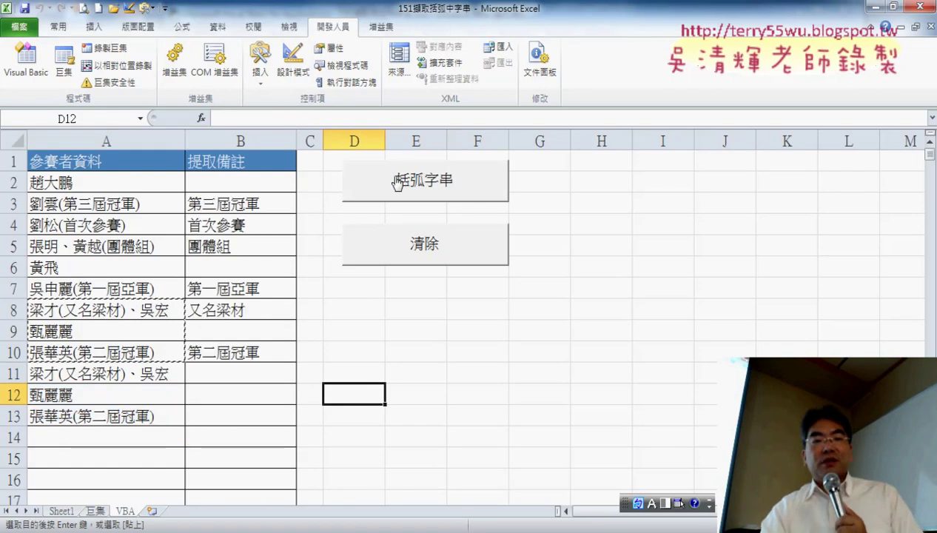
pyautogui.click(422, 237)
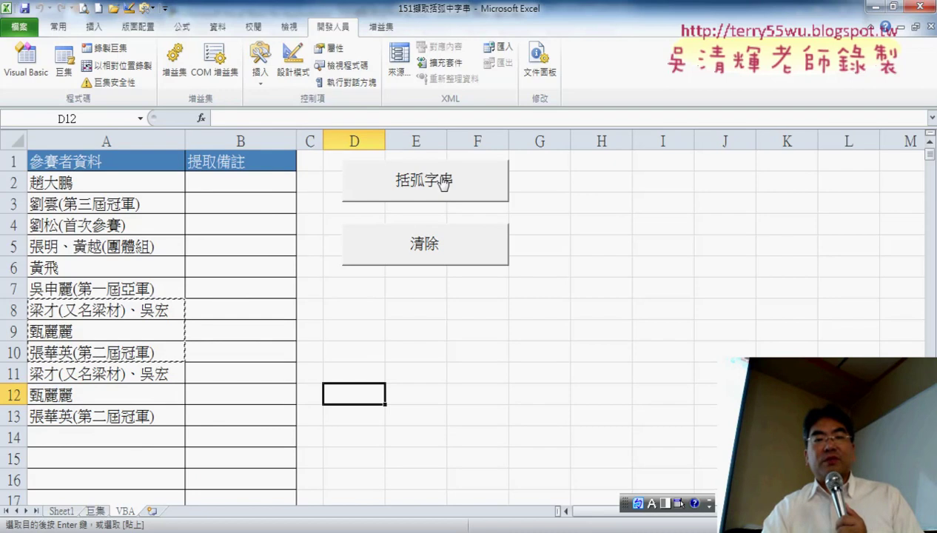
pyautogui.click(28, 65)
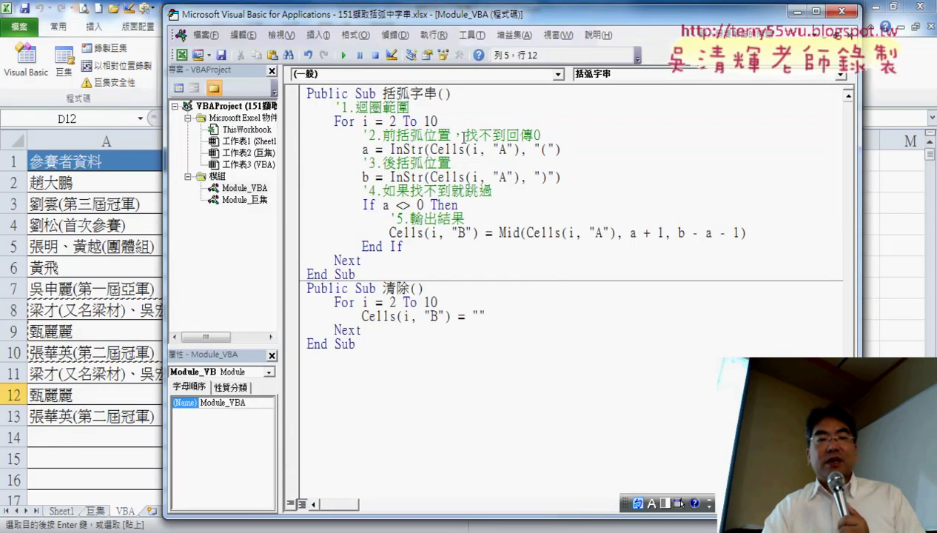
# Replace the loop's end value 10 with Range("A2").End(xlDown).Row.
pyautogui.doubleClick(433, 121)
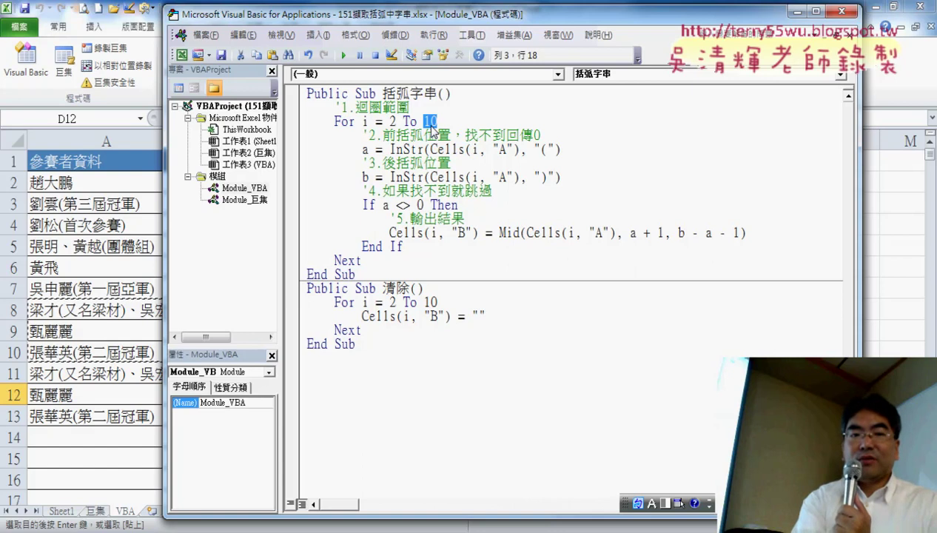
pyautogui.write('ran')
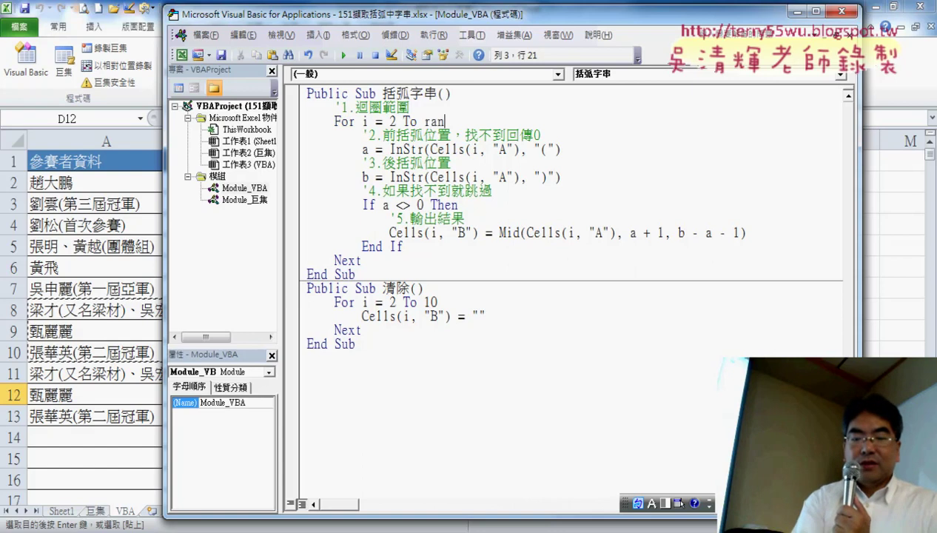
pyautogui.write('ge("A2')
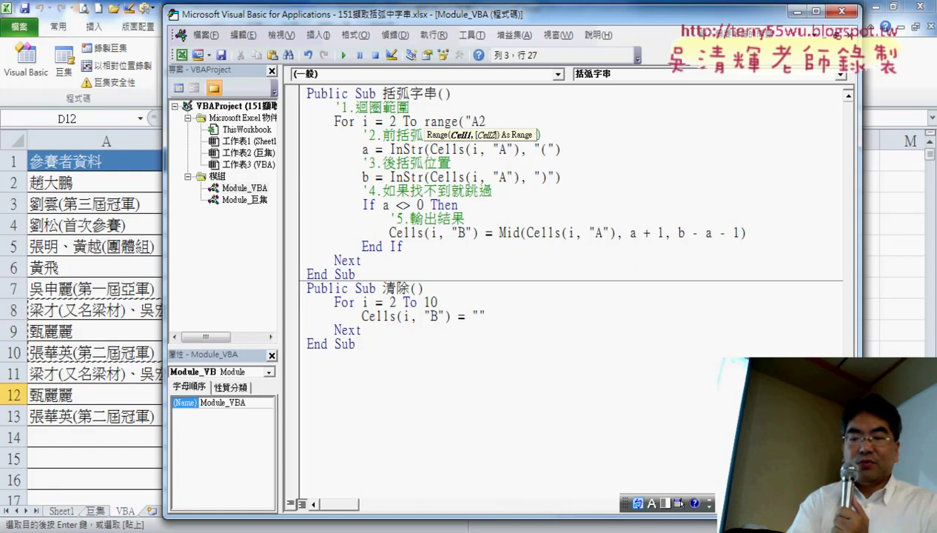
pyautogui.write('")')
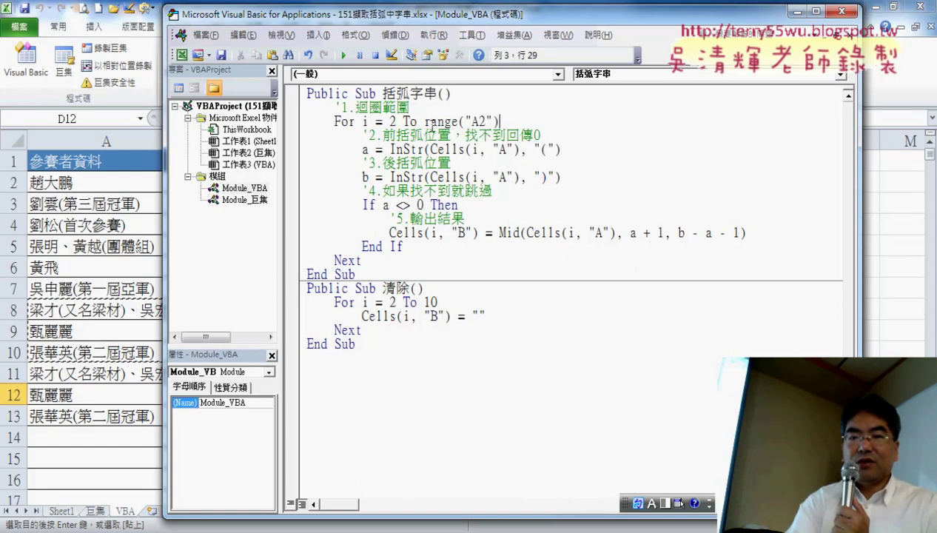
pyautogui.write('.e')
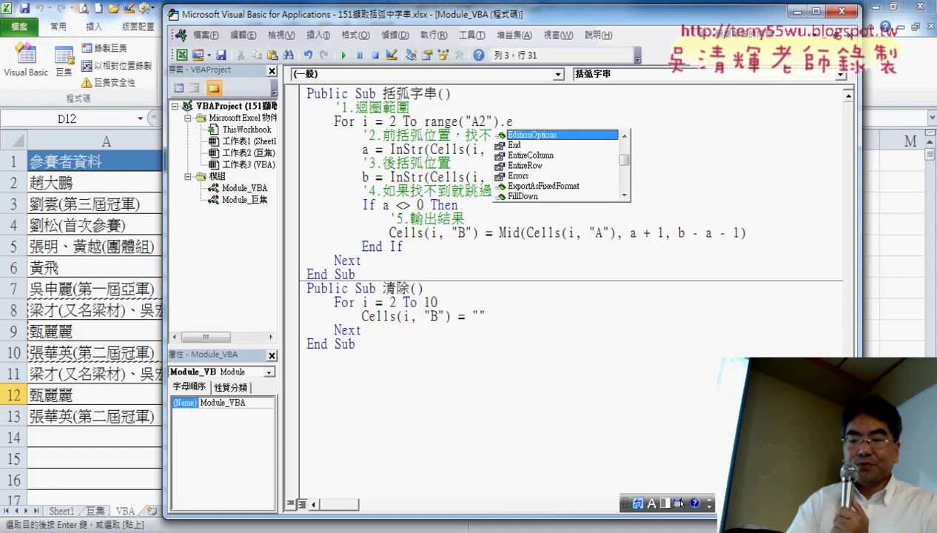
pyautogui.press('Down')
pyautogui.press('space')
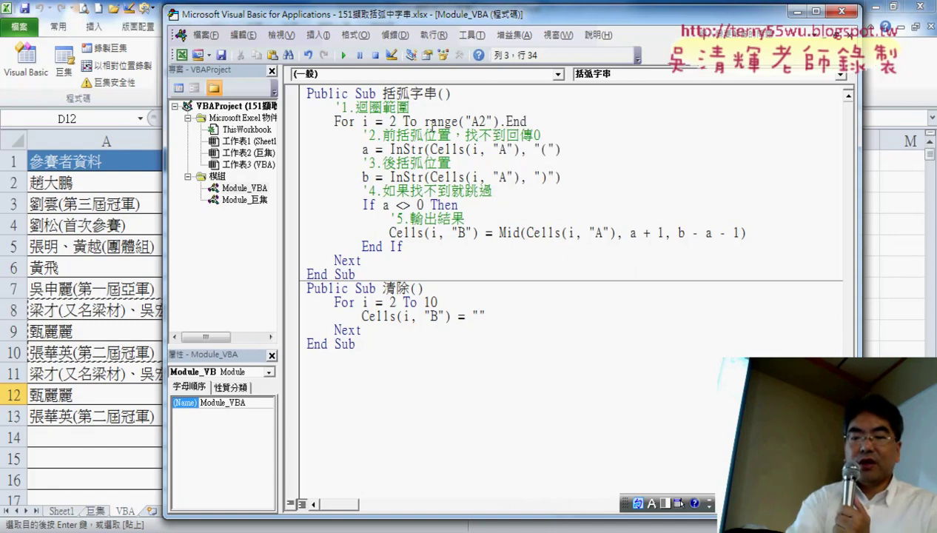
pyautogui.write('(')
pyautogui.press('Up')
pyautogui.press('Tab')
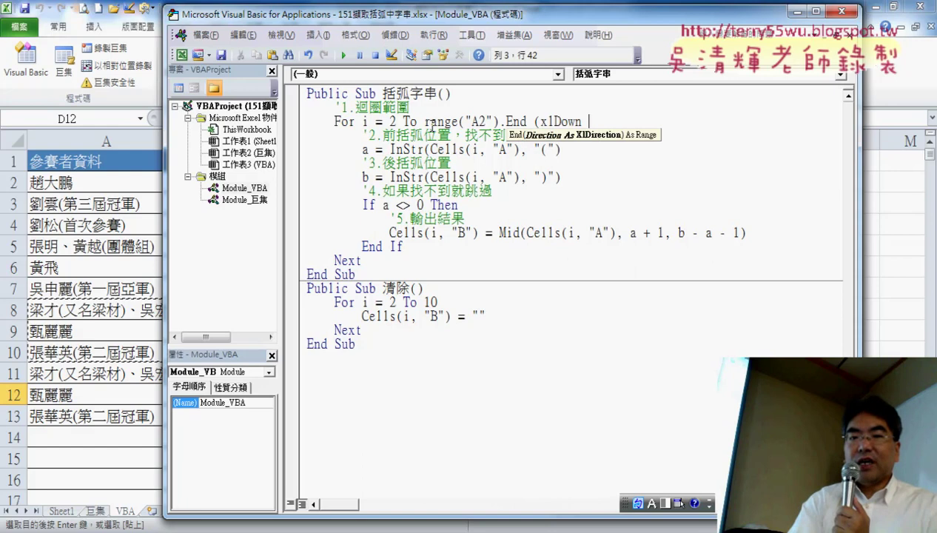
pyautogui.write(').')
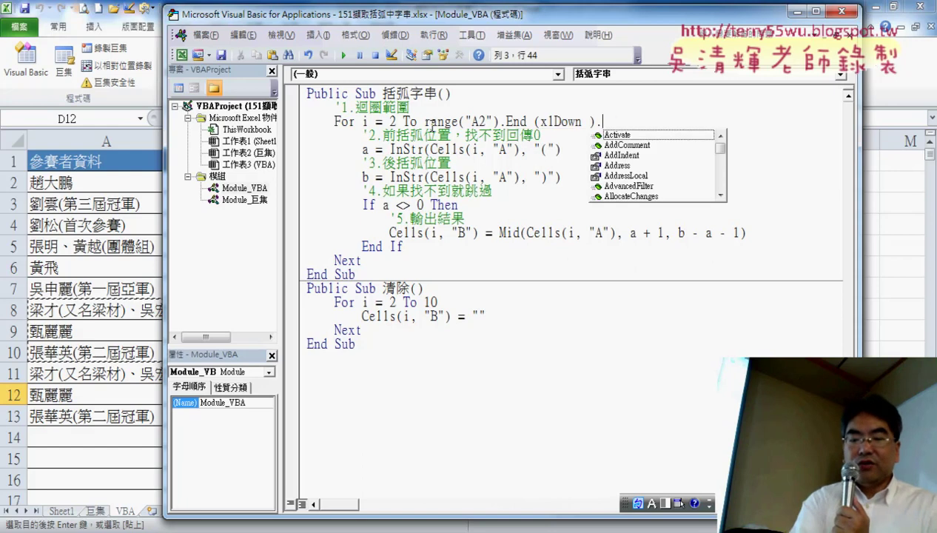
pyautogui.write('row')
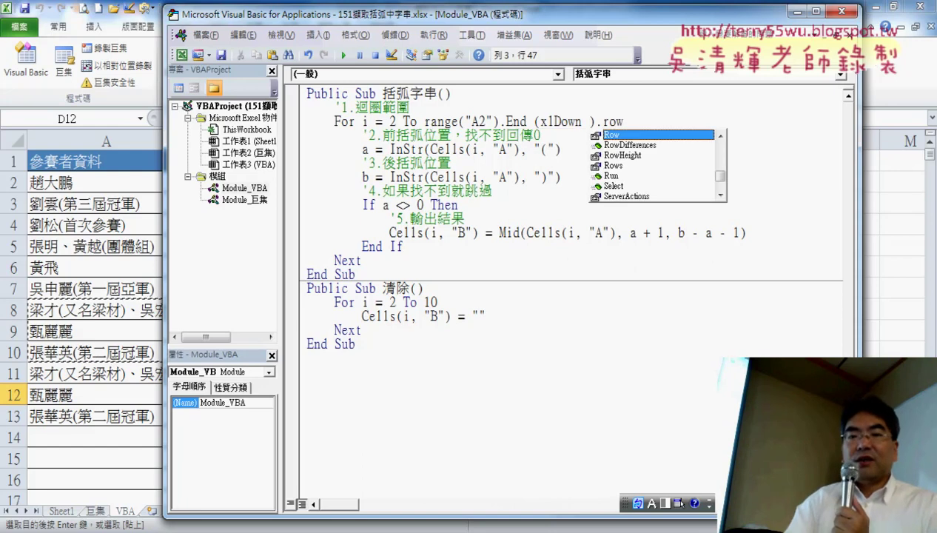
pyautogui.click(514, 233)
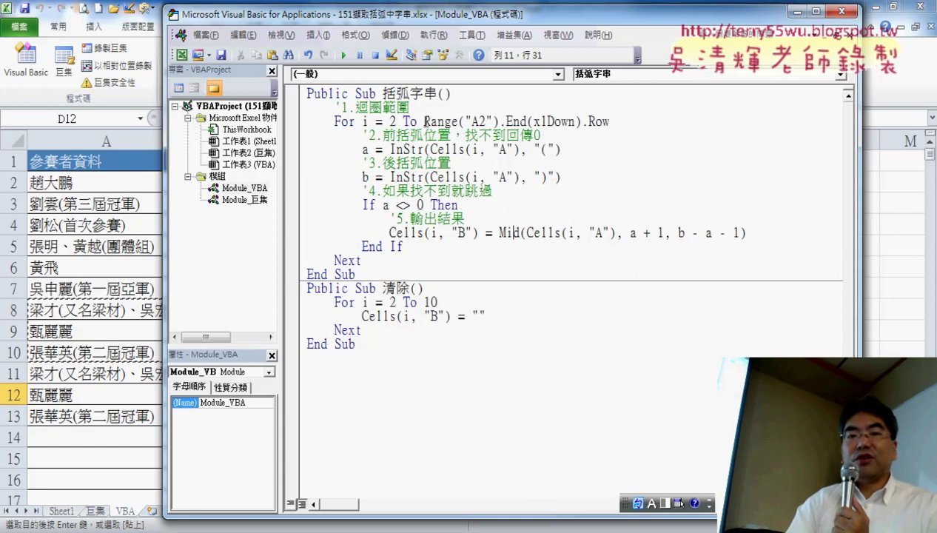
# Copy the Range("A2").End(xlDown).Row expression.
pyautogui.moveTo(423, 120); pyautogui.dragTo(607, 123)
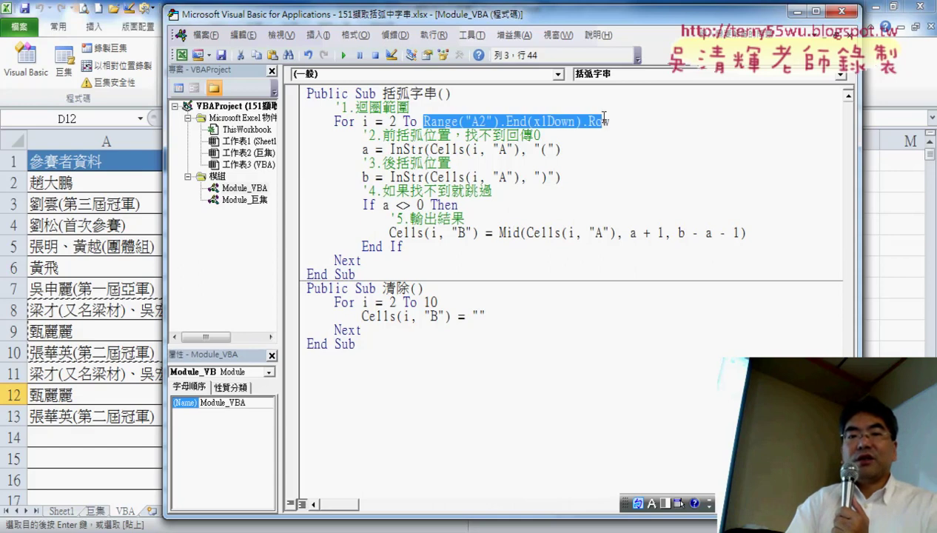
pyautogui.rightClick(563, 122)
pyautogui.click(592, 148)
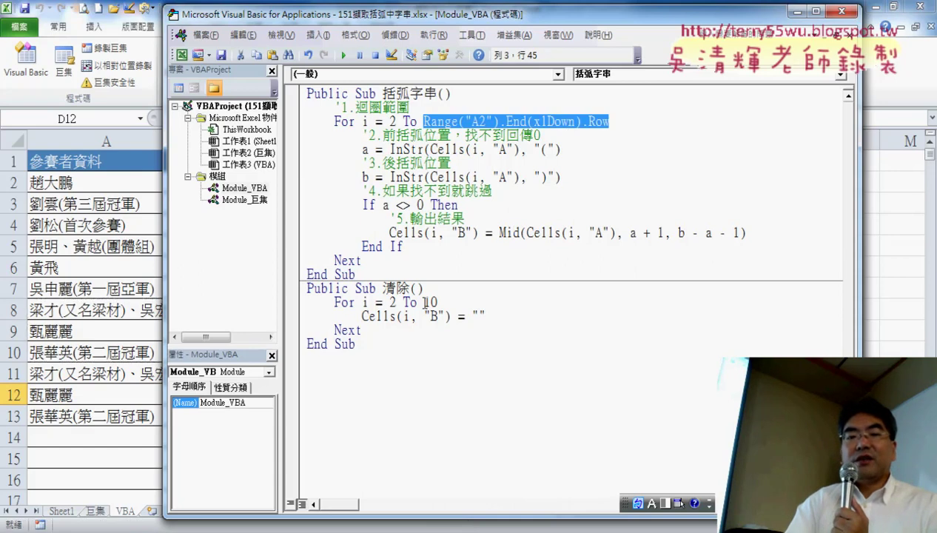
# Paste Range("A2").End(xlDown).Row over the 10 in the 清除 loop.
pyautogui.moveTo(425, 302); pyautogui.dragTo(441, 302)
pyautogui.rightClick(432, 304)
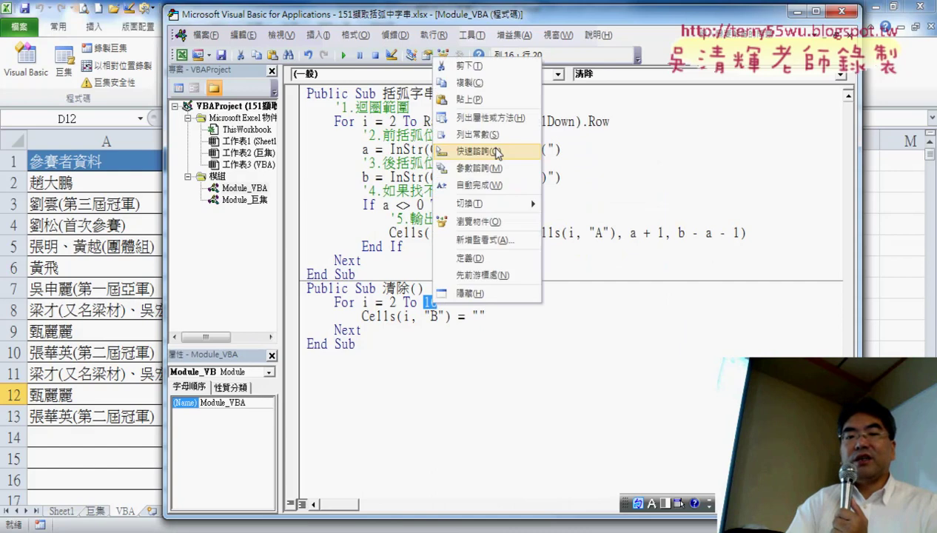
pyautogui.click(500, 104)
pyautogui.moveTo(423, 122); pyautogui.dragTo(619, 124)
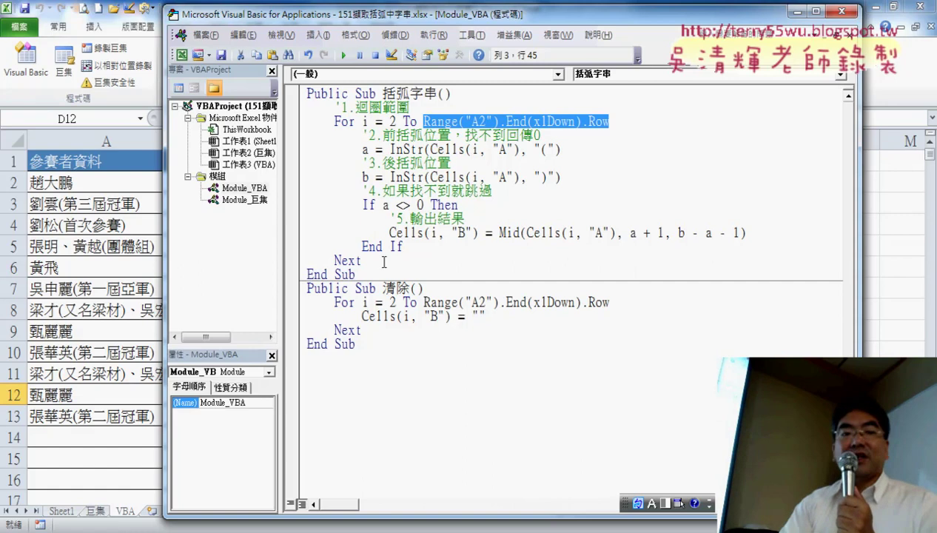
# In the worksheet, run 括弧字串, clear with 清除, then run 括弧字串 again.
pyautogui.click(110, 311)
pyautogui.click(393, 191)
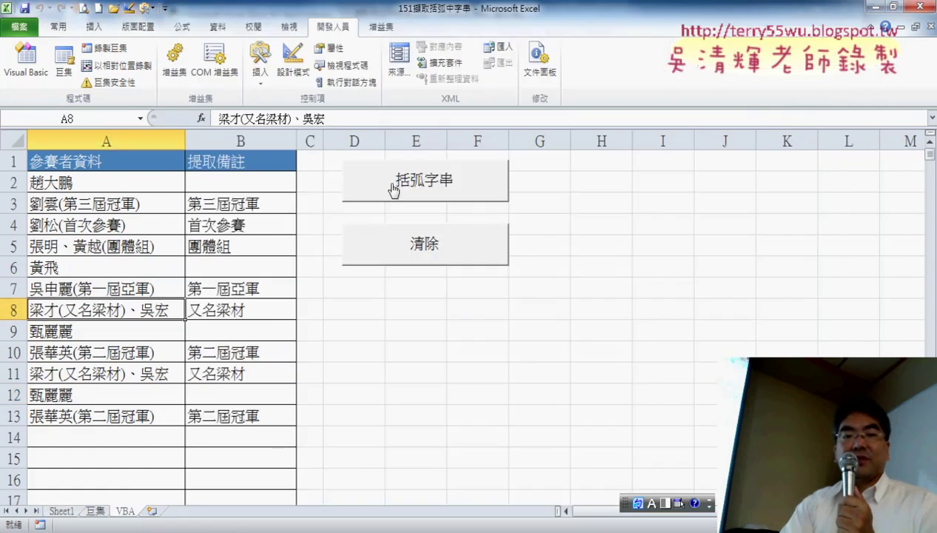
pyautogui.click(417, 264)
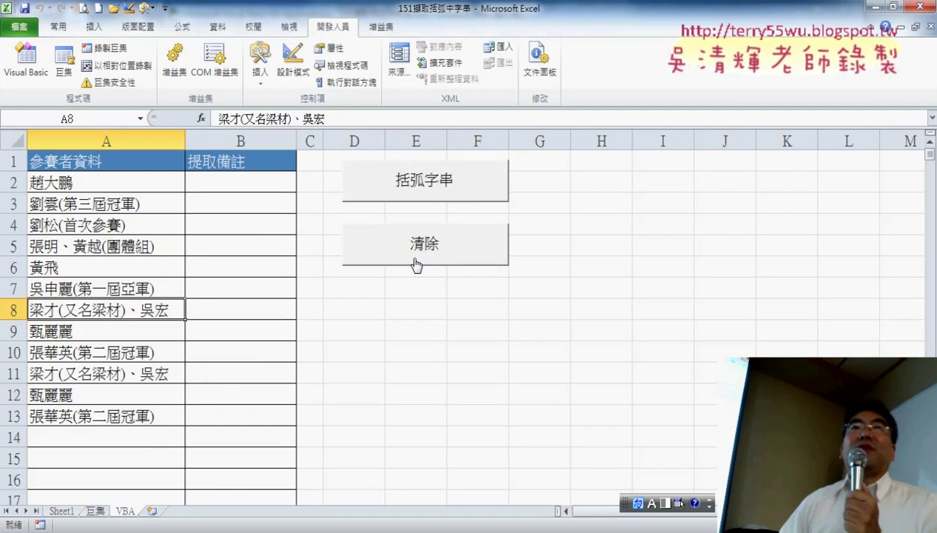
pyautogui.click(421, 189)
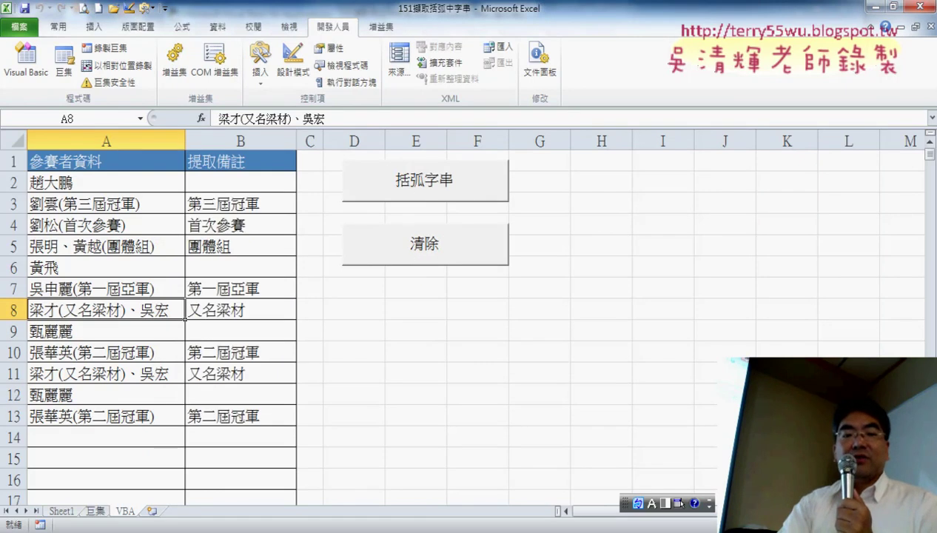
pyautogui.hotkey('alt', 'Tab')
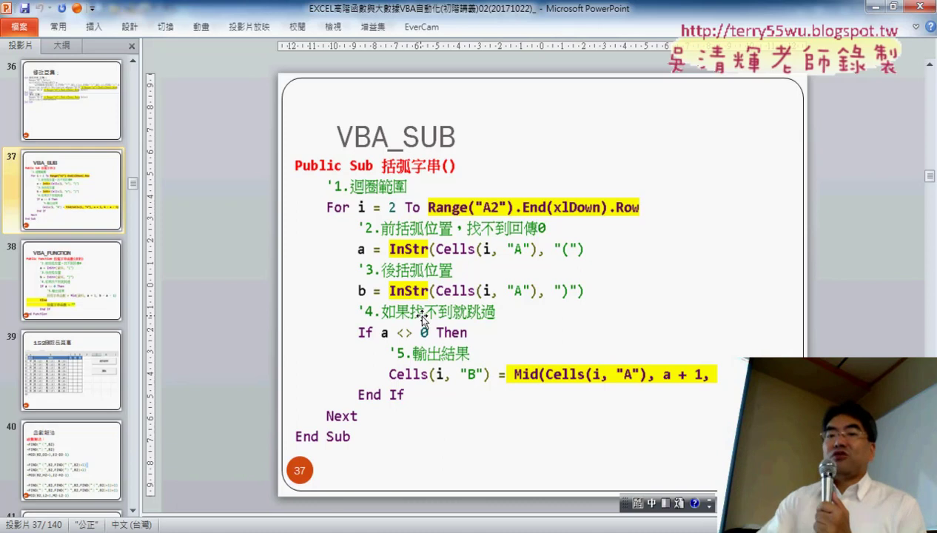
# Clear column B with the 清除 button, select B2, and reopen the Visual Basic editor.
pyautogui.click(876, 7)
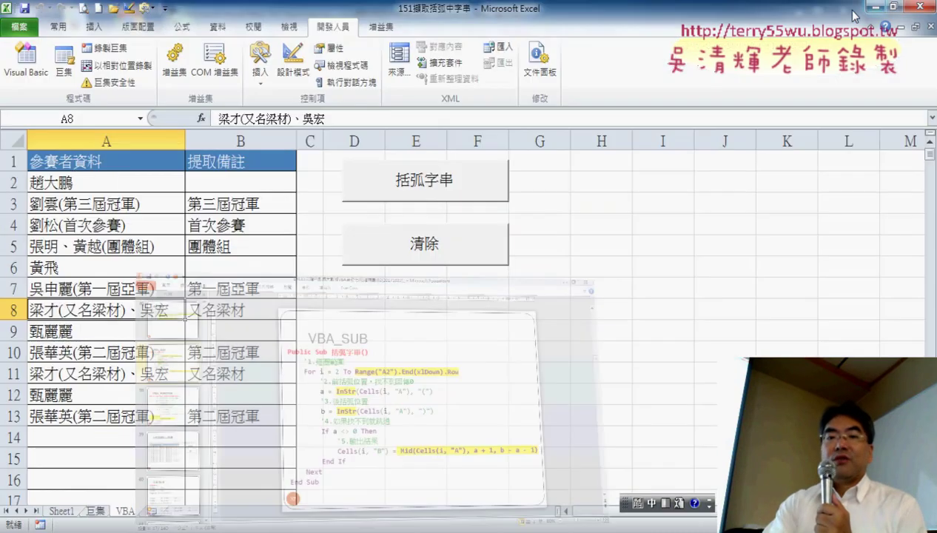
pyautogui.click(368, 249)
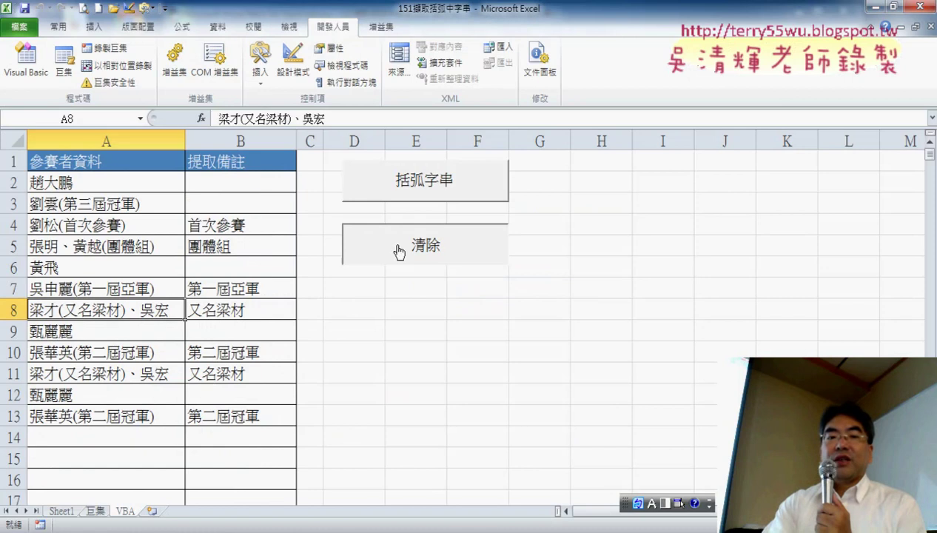
pyautogui.click(228, 183)
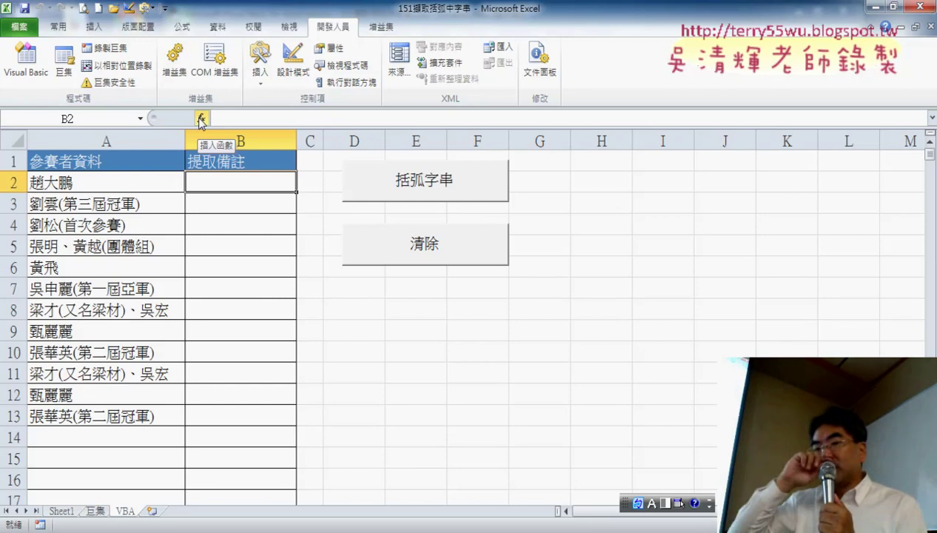
pyautogui.click(26, 66)
# Copy the 括弧字串 macro name from the code window.
pyautogui.click(353, 391)
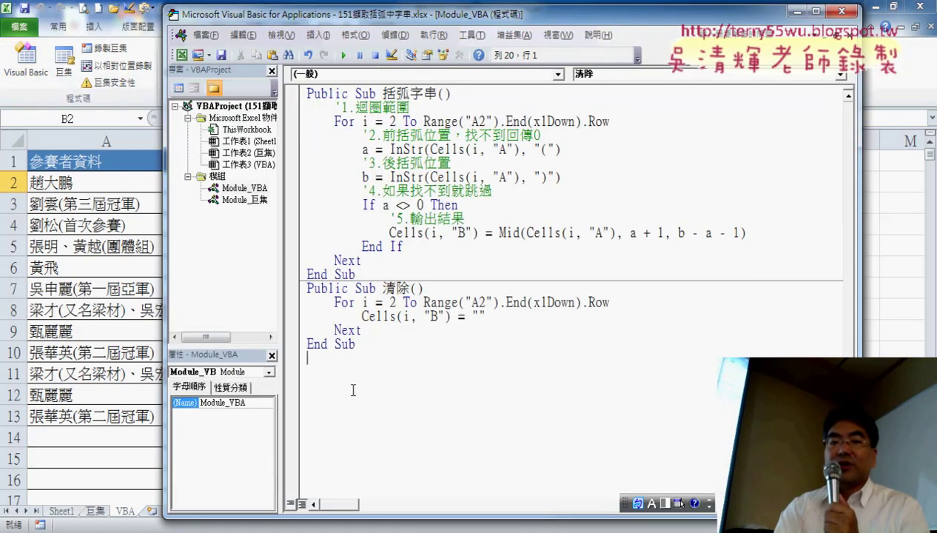
pyautogui.moveTo(398, 28); pyautogui.dragTo(462, 24)
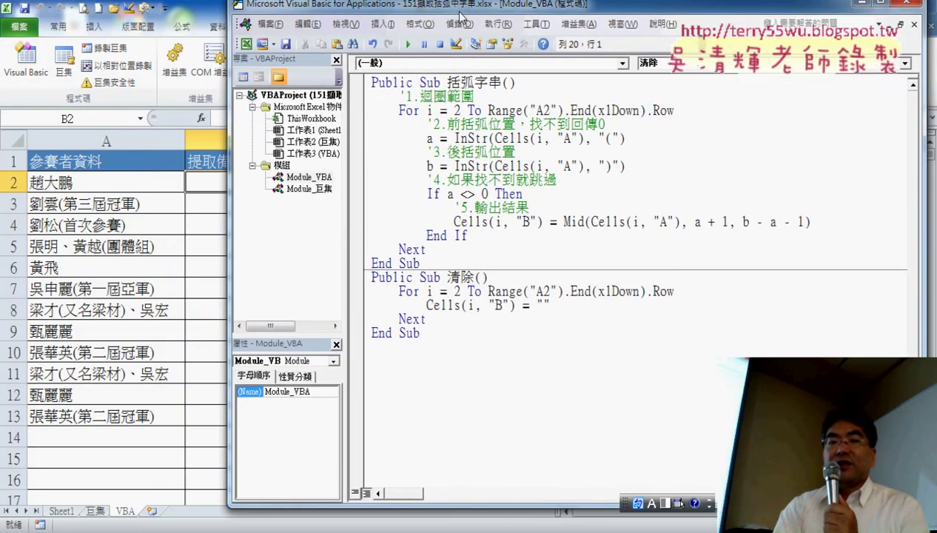
pyautogui.click(384, 33)
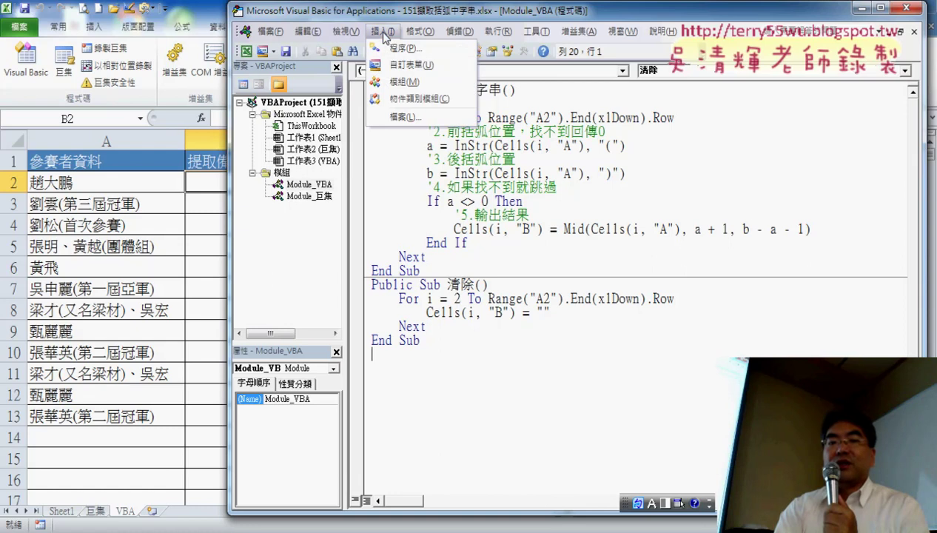
pyautogui.click(580, 162)
pyautogui.moveTo(448, 90); pyautogui.dragTo(489, 89)
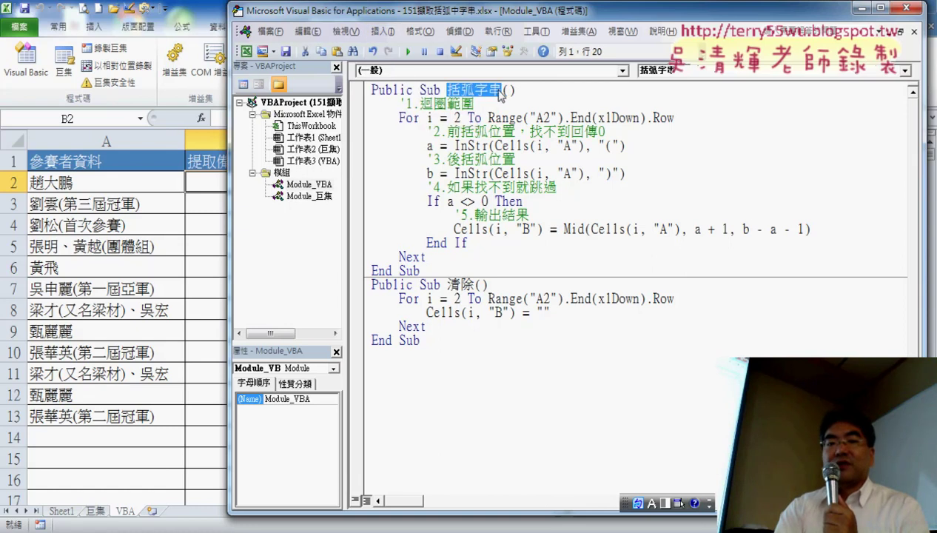
pyautogui.rightClick(501, 92)
pyautogui.click(535, 117)
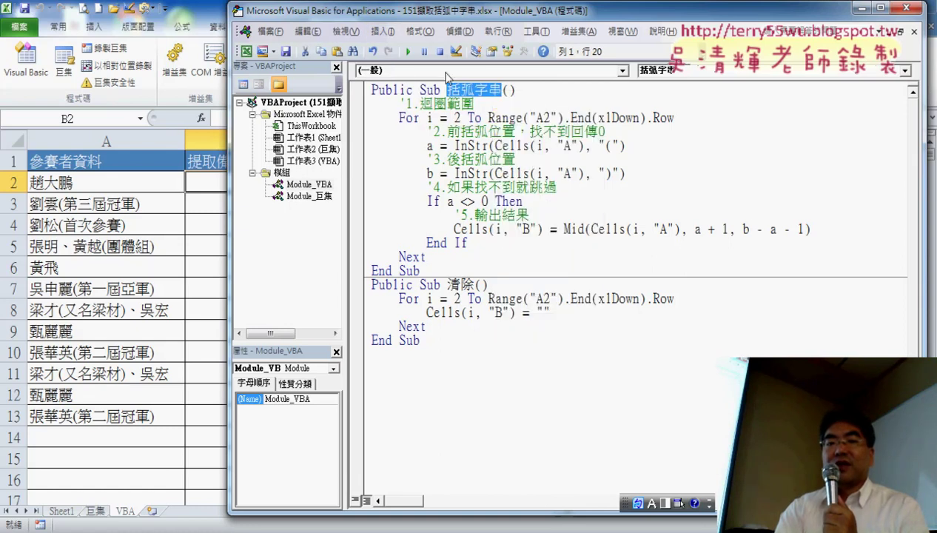
# Insert a new Function procedure named 括弧字串函數.
pyautogui.click(381, 31)
pyautogui.click(404, 46)
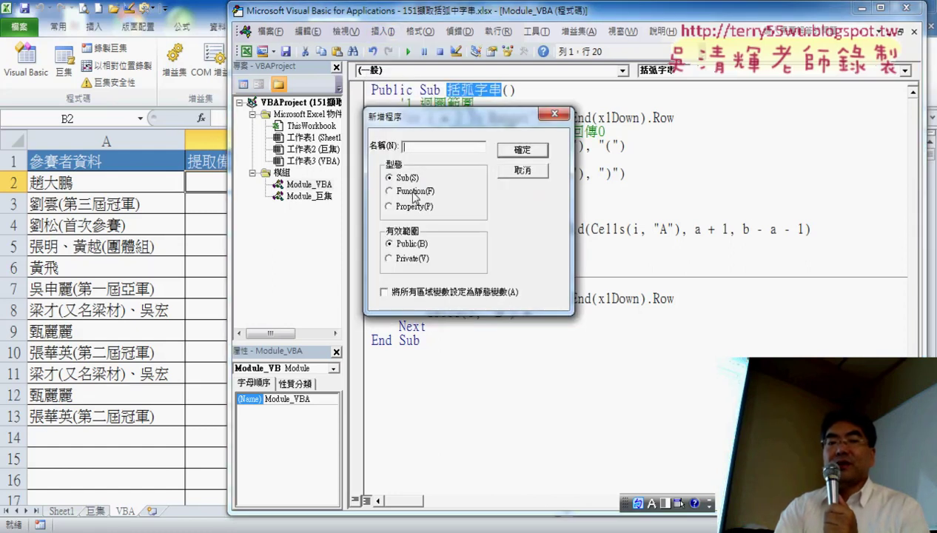
pyautogui.click(413, 192)
pyautogui.rightClick(417, 147)
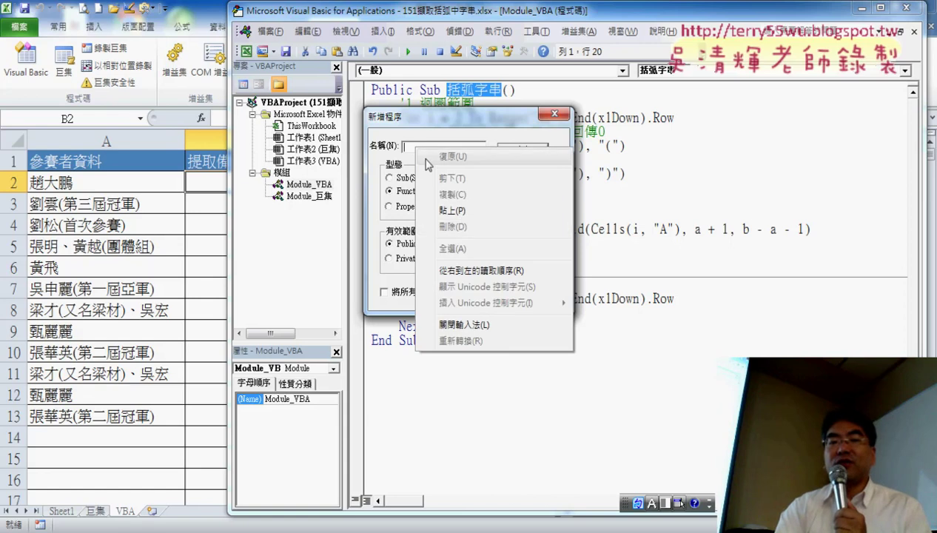
pyautogui.click(452, 210)
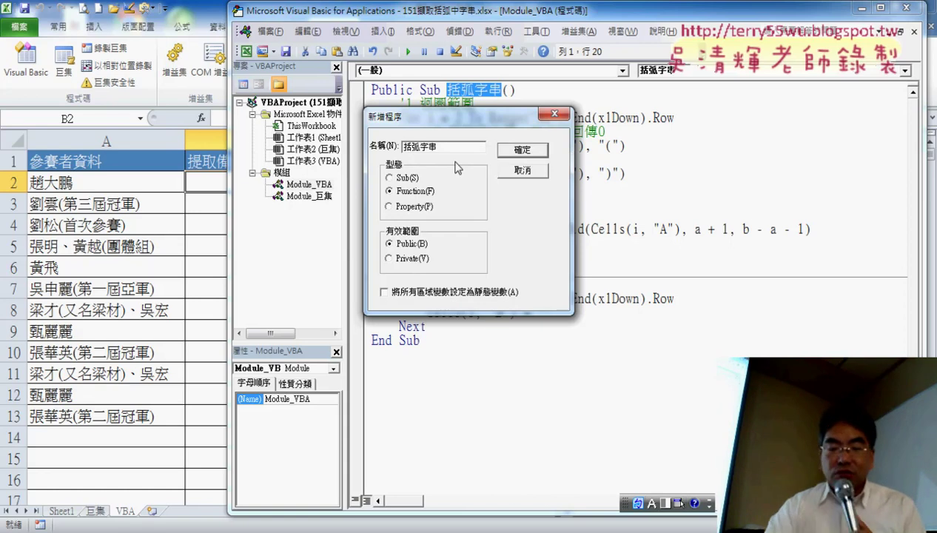
pyautogui.write('N')
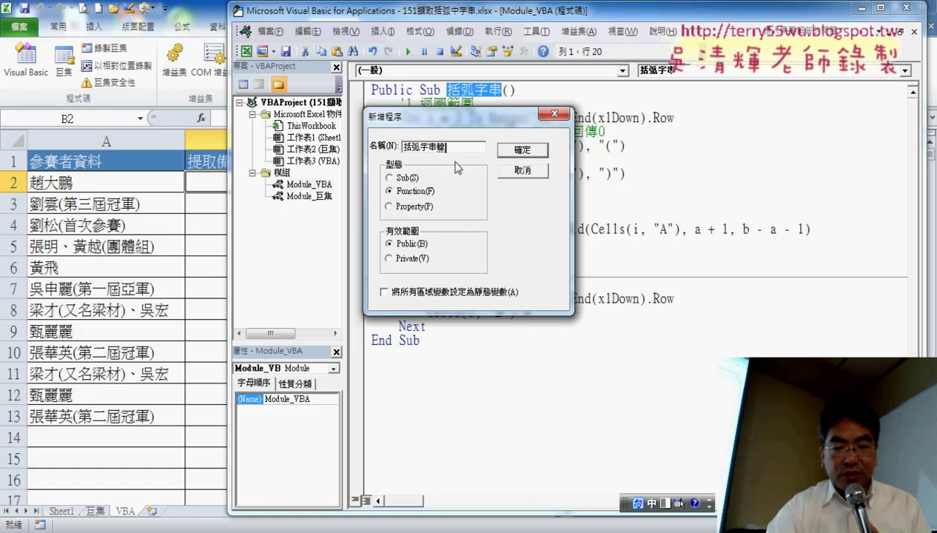
pyautogui.write('函數')
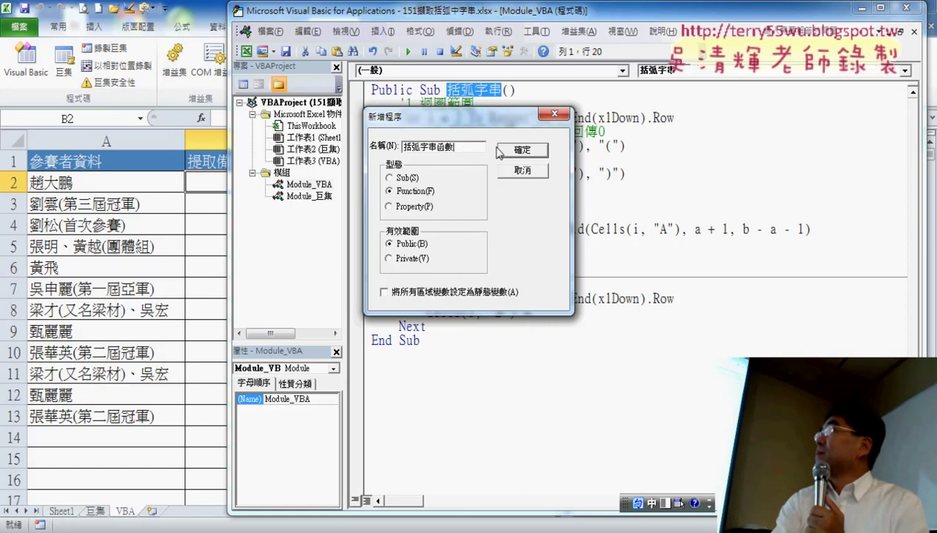
pyautogui.click(539, 153)
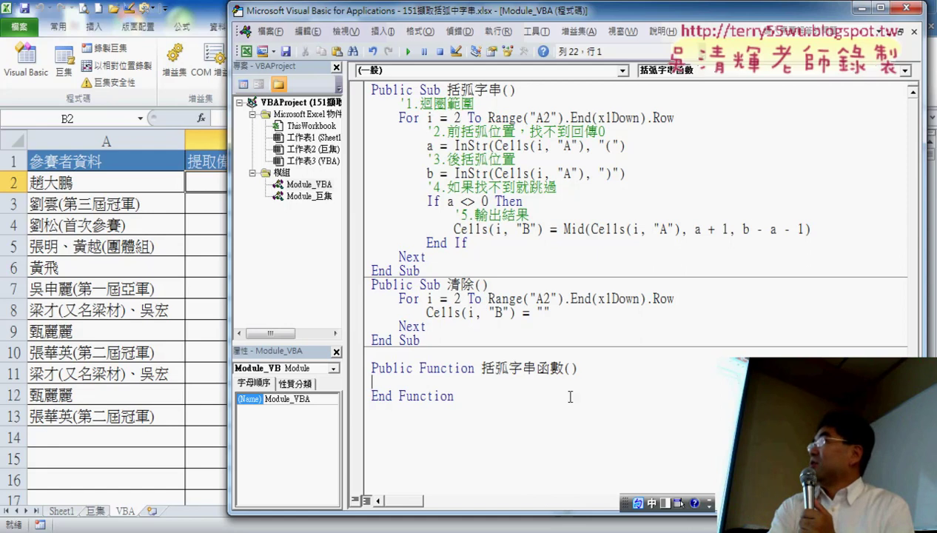
pyautogui.moveTo(567, 366); pyautogui.dragTo(579, 367)
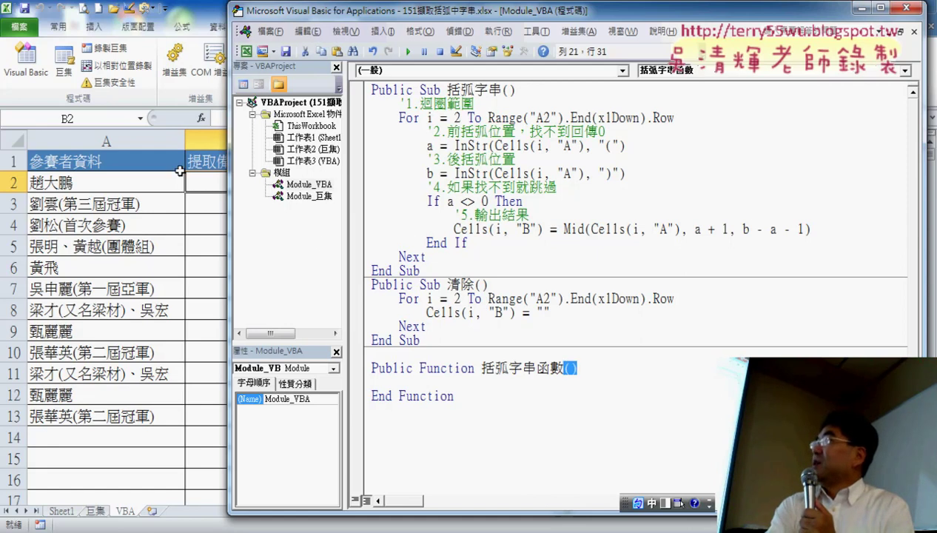
# Copy the column A header text 參賽者資料 and paste it inside 括弧字串函數's parentheses as its parameter.
pyautogui.click(62, 161)
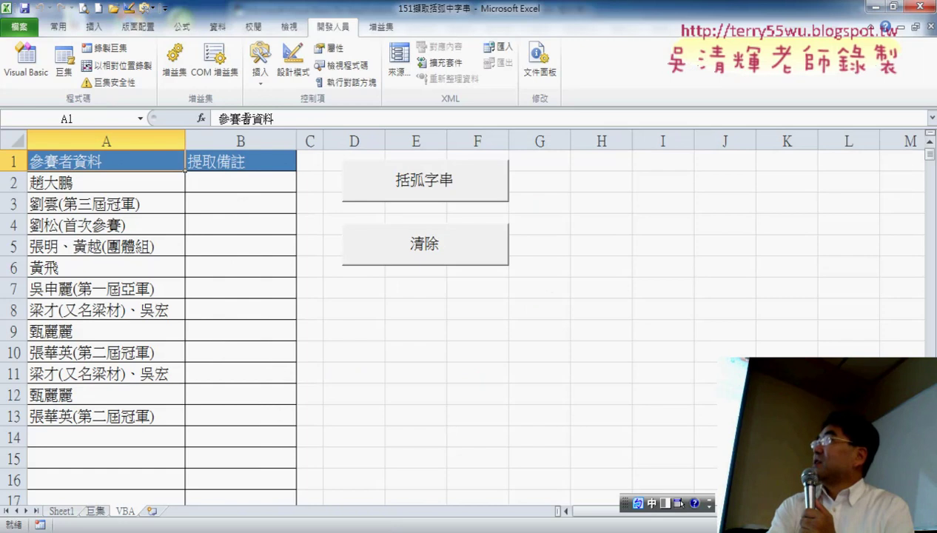
pyautogui.moveTo(280, 118); pyautogui.dragTo(217, 117)
pyautogui.rightClick(224, 117)
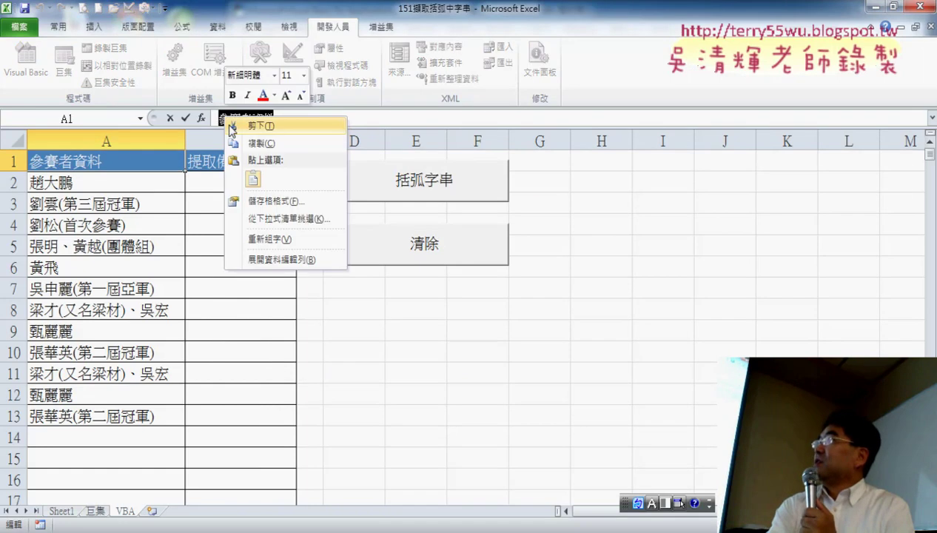
pyautogui.click(248, 145)
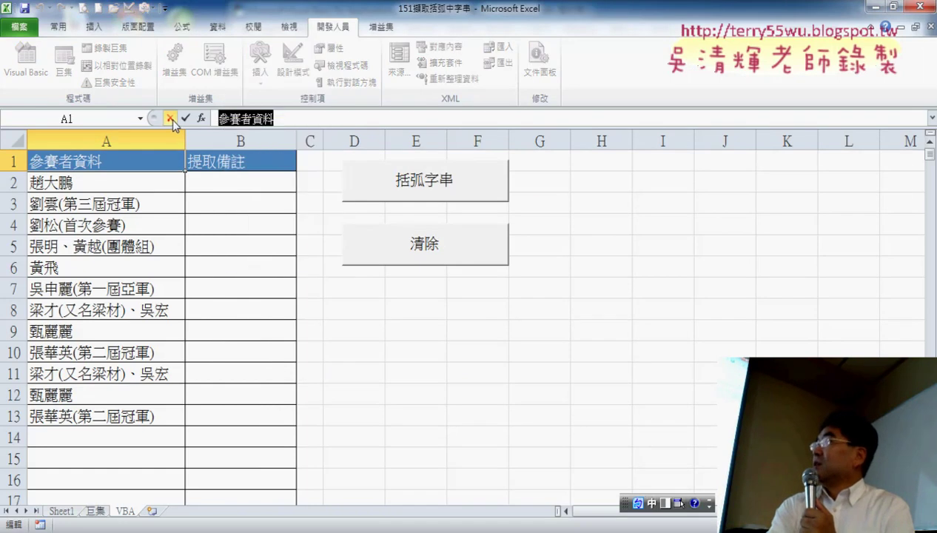
pyautogui.click(170, 118)
pyautogui.click(26, 63)
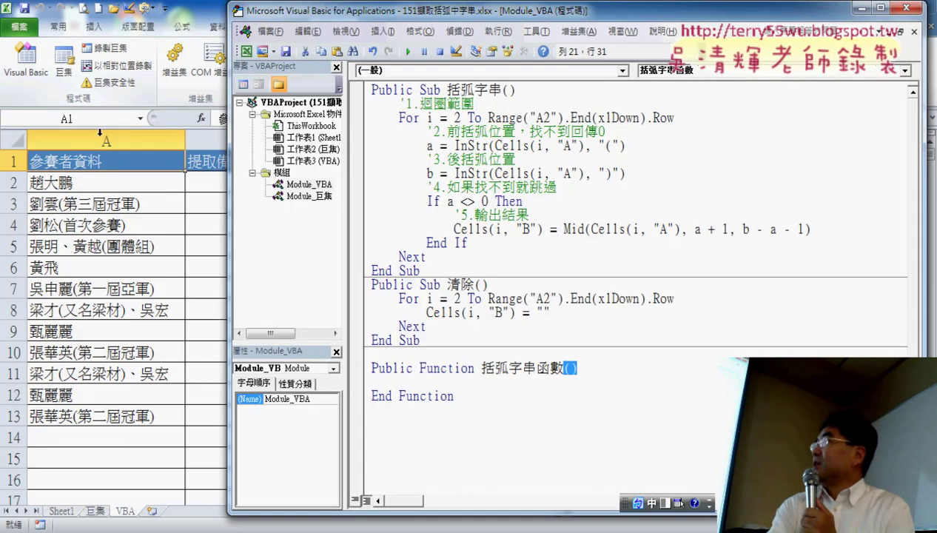
pyautogui.click(578, 361)
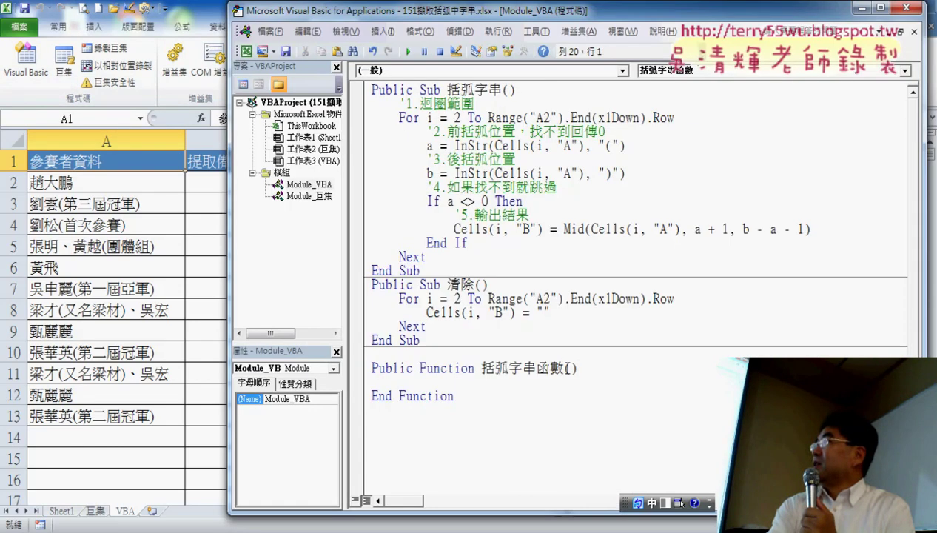
pyautogui.rightClick(574, 368)
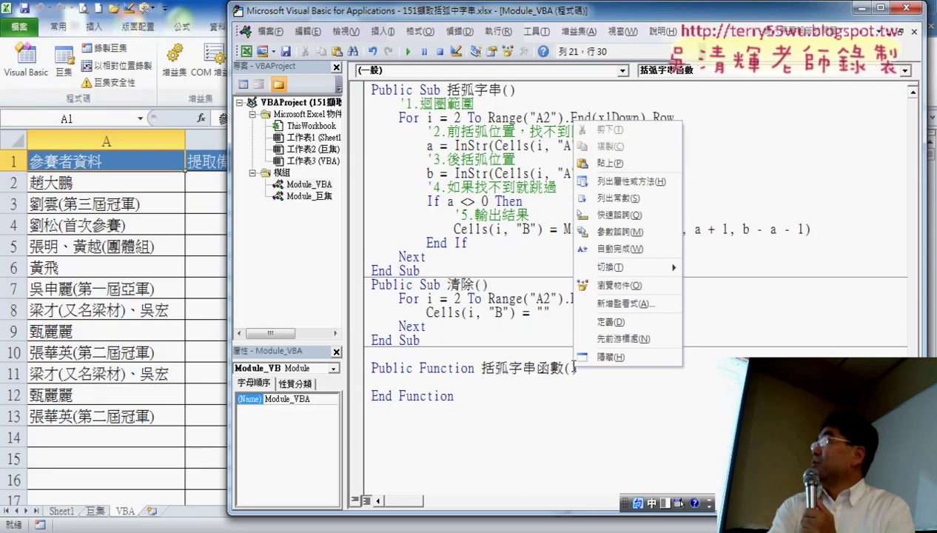
pyautogui.click(610, 163)
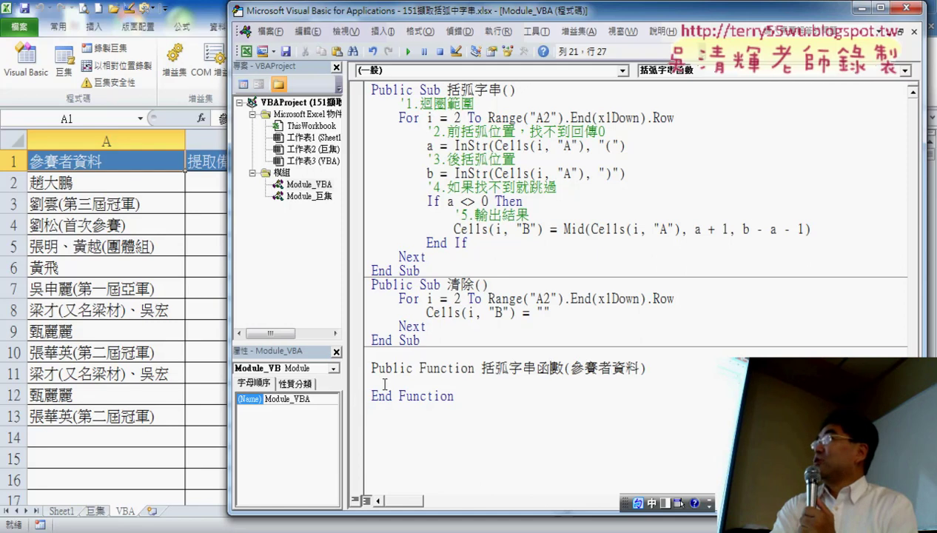
# Select the lines from '2.前括弧位置 through End If in the 括弧字串 macro loop.
pyautogui.moveTo(481, 368); pyautogui.dragTo(564, 368)
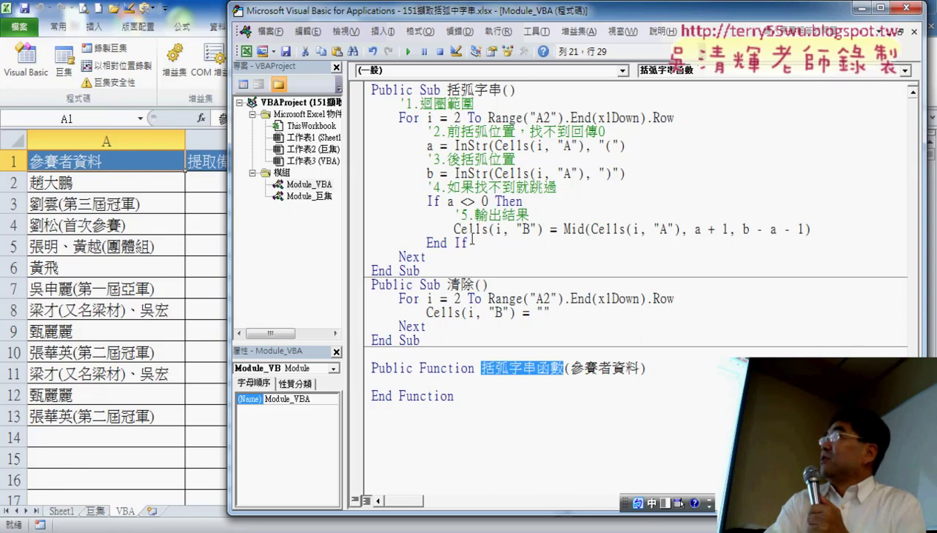
pyautogui.moveTo(473, 244); pyautogui.dragTo(338, 132)
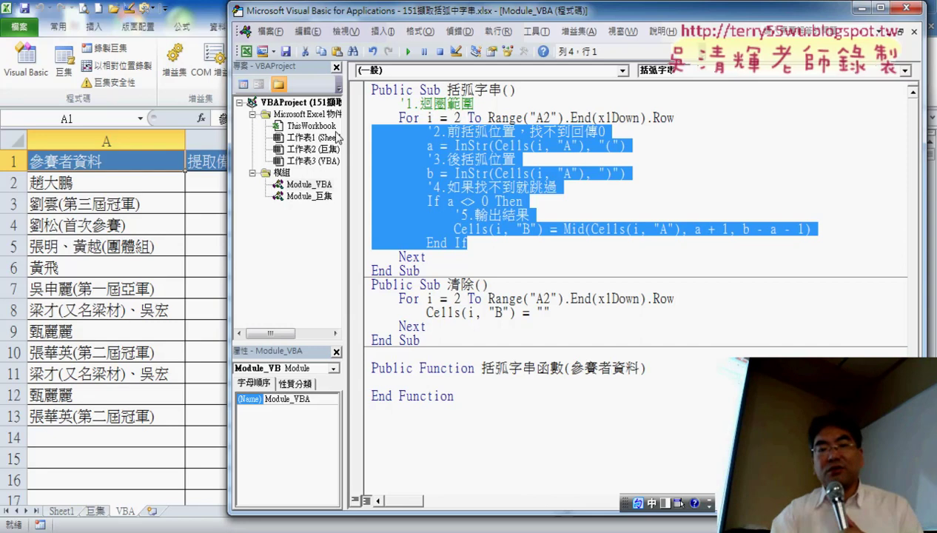
# Paste the copied bracket-search lines into the 括弧字串函數 body and outdent them one level.
pyautogui.click(380, 382)
pyautogui.hotkey('ctrl', 'v')
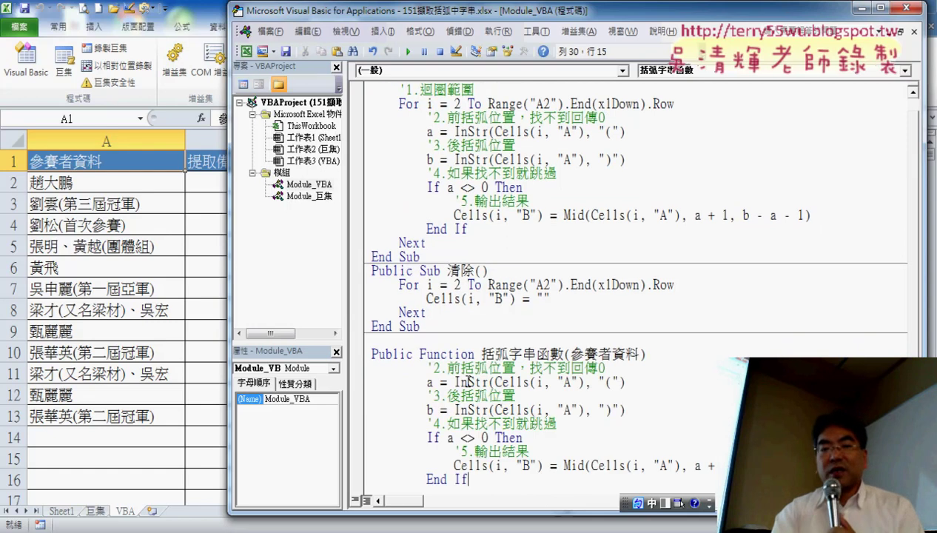
pyautogui.scroll(-1, 456, 366)
pyautogui.moveTo(486, 447); pyautogui.dragTo(343, 345)
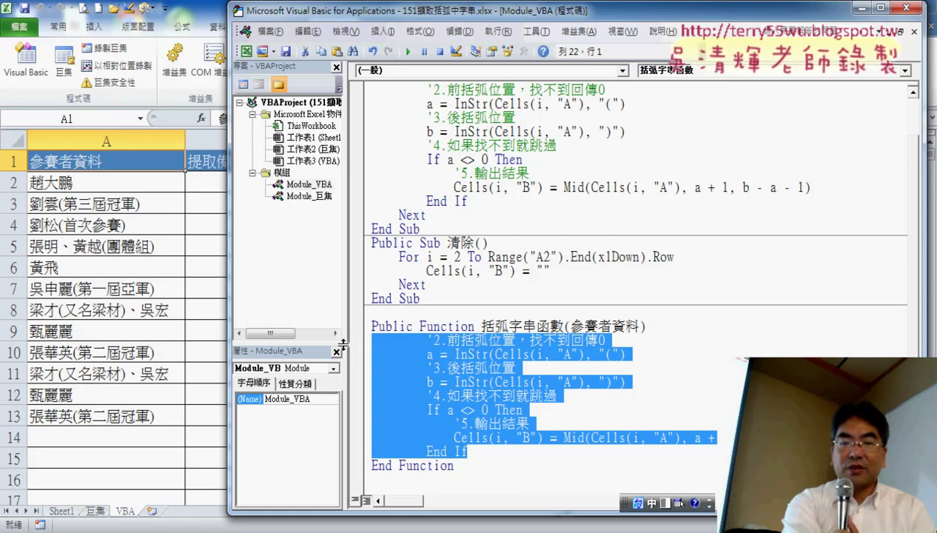
pyautogui.hotkey('shift', 'Tab')
pyautogui.press('Tab')
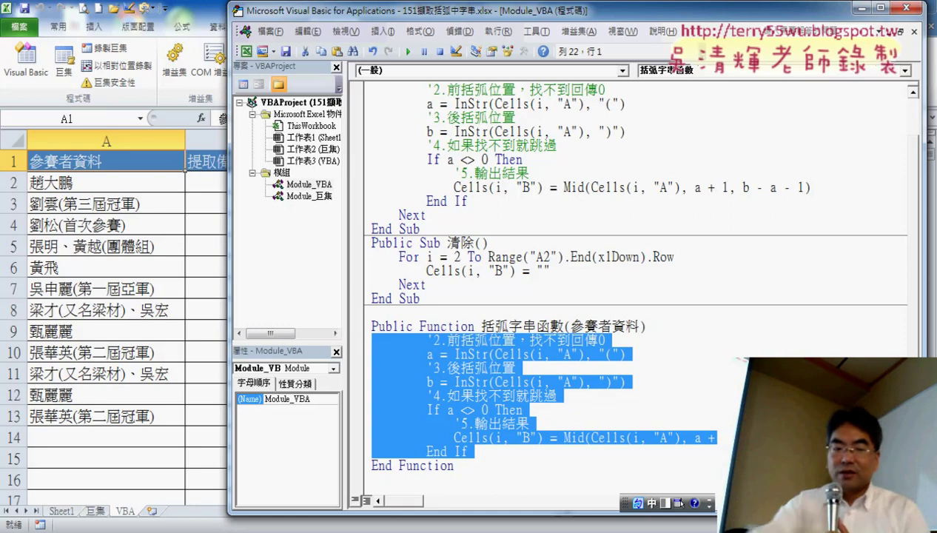
pyautogui.hotkey('shift', 'Tab')
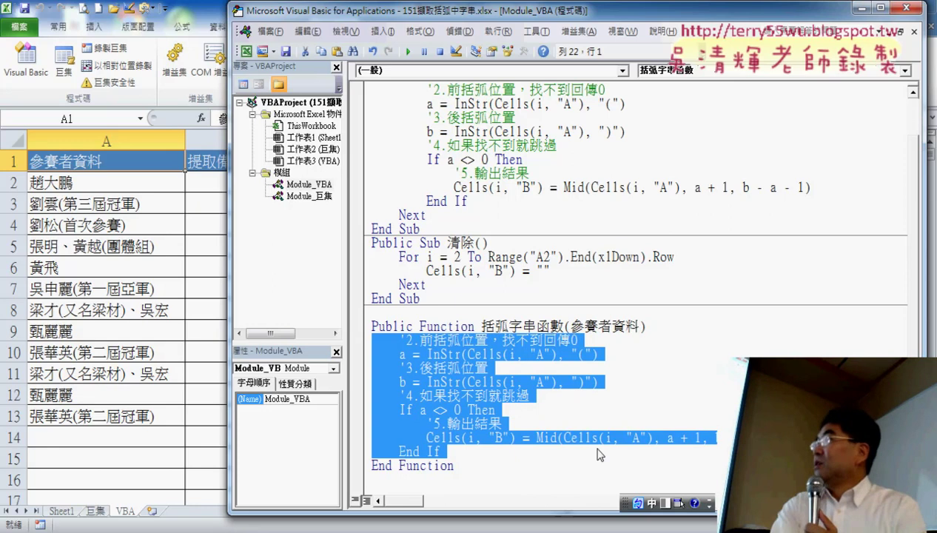
# Copy the parameter name 參賽者資料 from the function header.
pyautogui.click(562, 354)
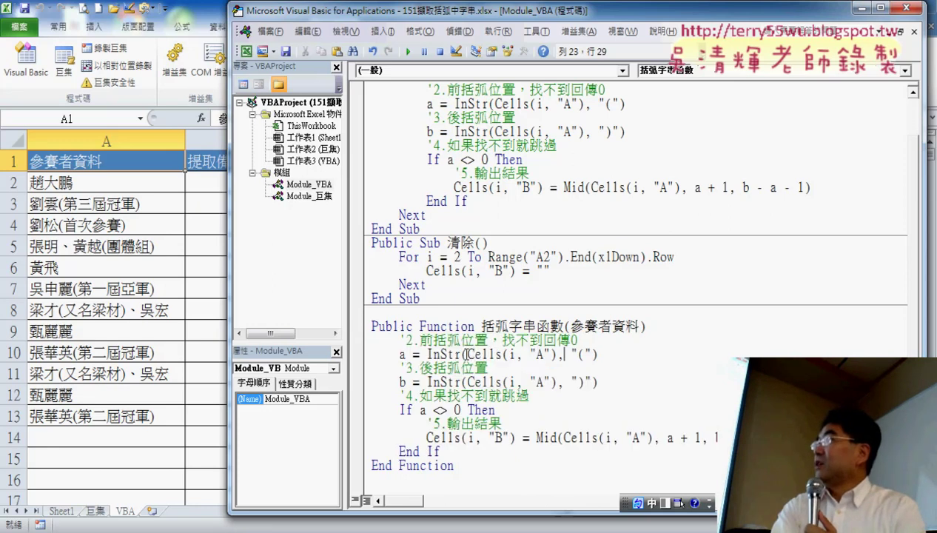
pyautogui.moveTo(468, 354); pyautogui.dragTo(559, 356)
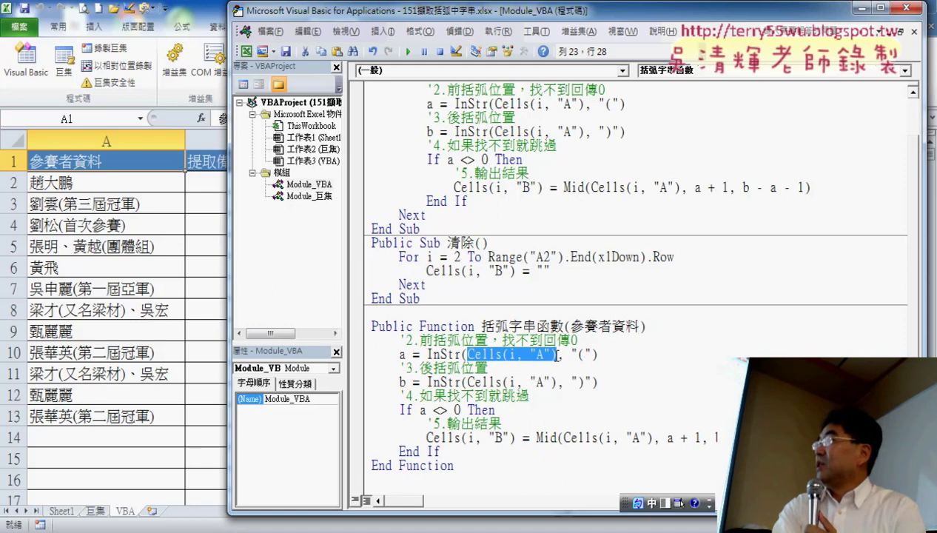
pyautogui.moveTo(570, 326); pyautogui.dragTo(640, 326)
pyautogui.rightClick(611, 326)
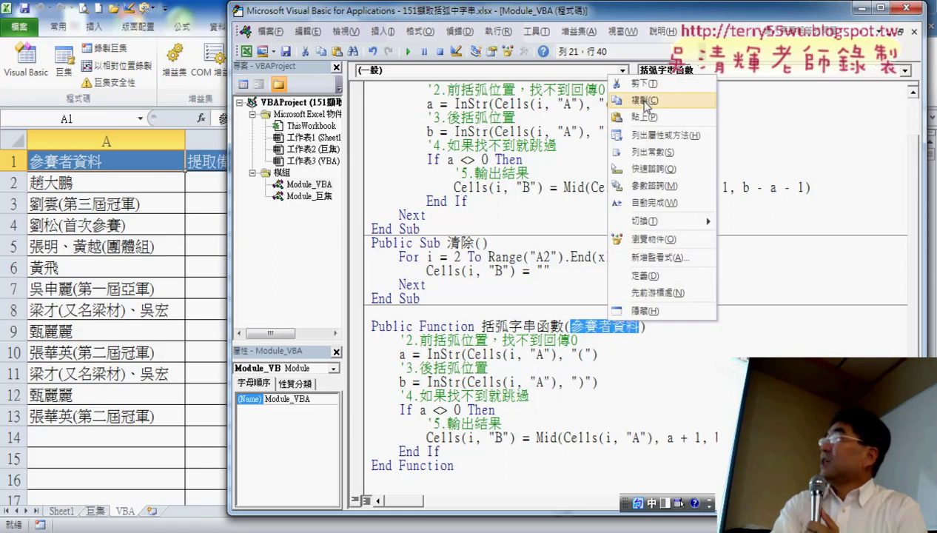
pyautogui.click(645, 102)
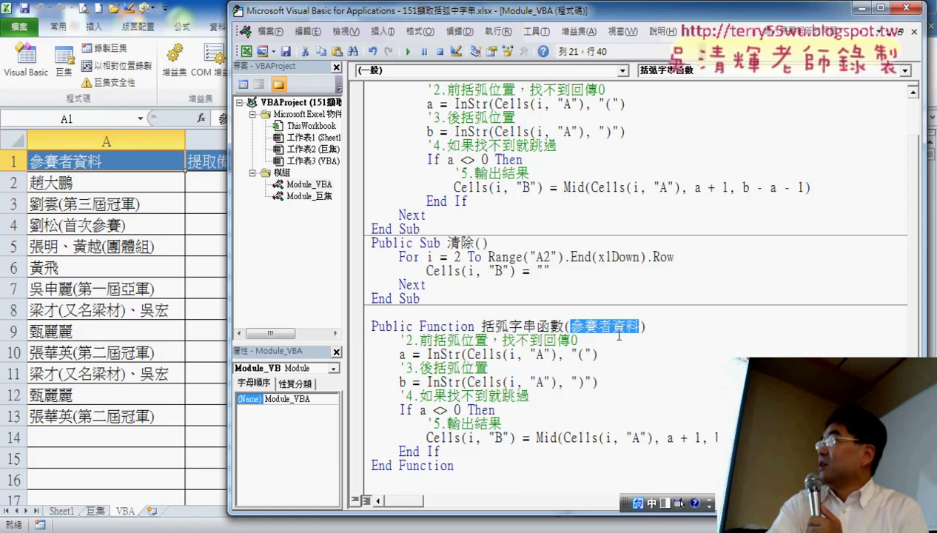
pyautogui.rightClick(617, 335)
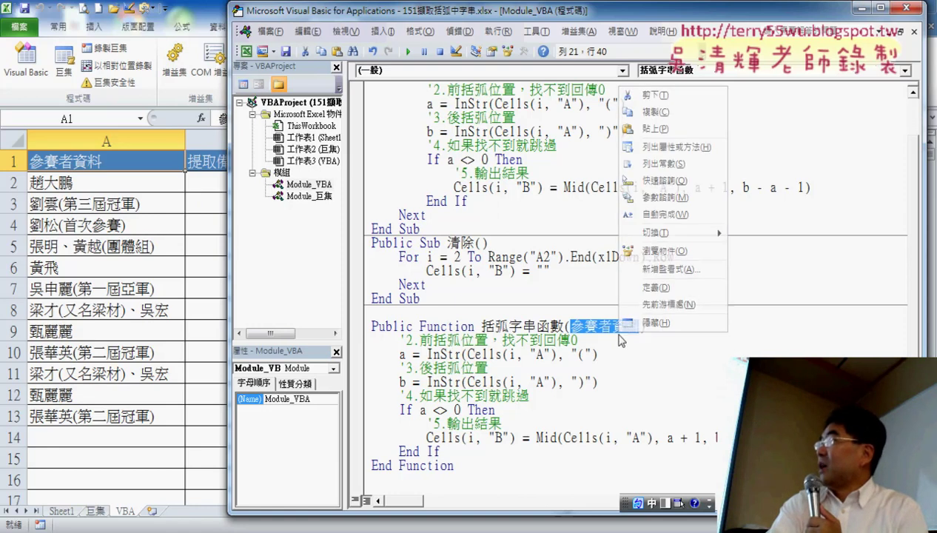
pyautogui.click(655, 112)
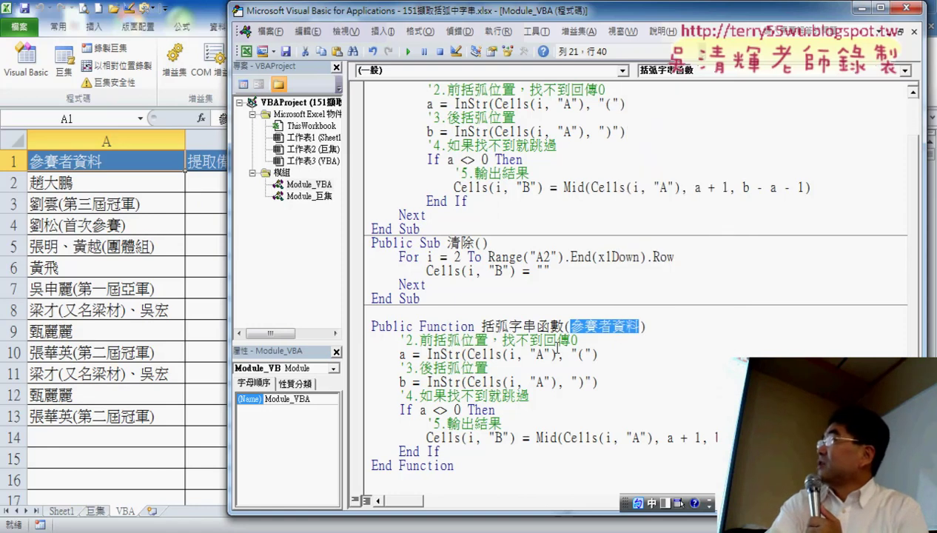
# Replace Cells(i, "A") with 參賽者資料 in both InStr calls and the Mid call.
pyautogui.click(472, 354)
pyautogui.moveTo(469, 354); pyautogui.dragTo(560, 356)
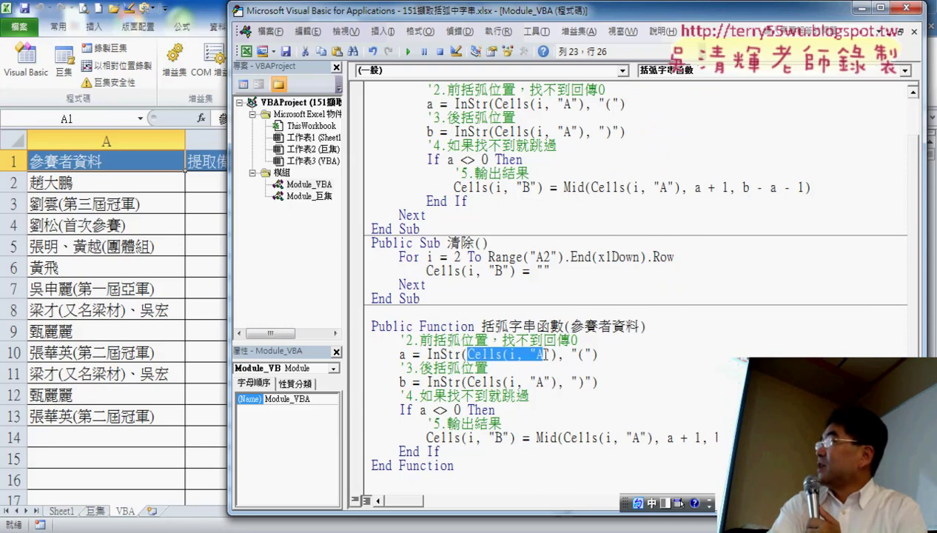
pyautogui.rightClick(534, 362)
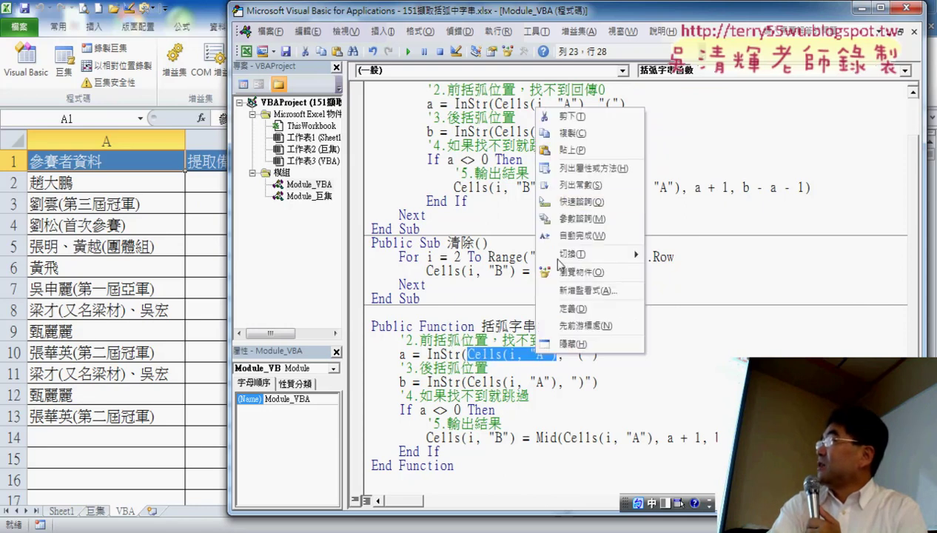
pyautogui.click(556, 138)
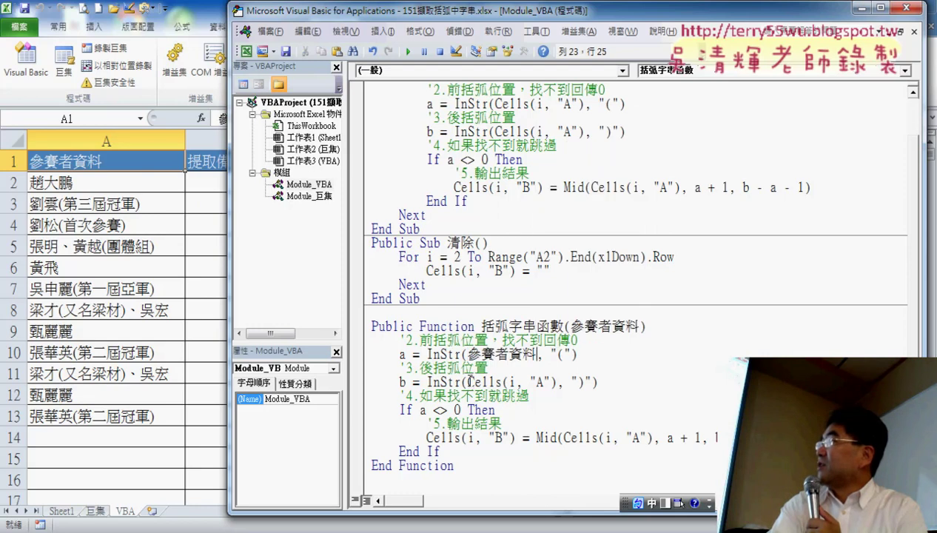
pyautogui.moveTo(469, 382); pyautogui.dragTo(560, 382)
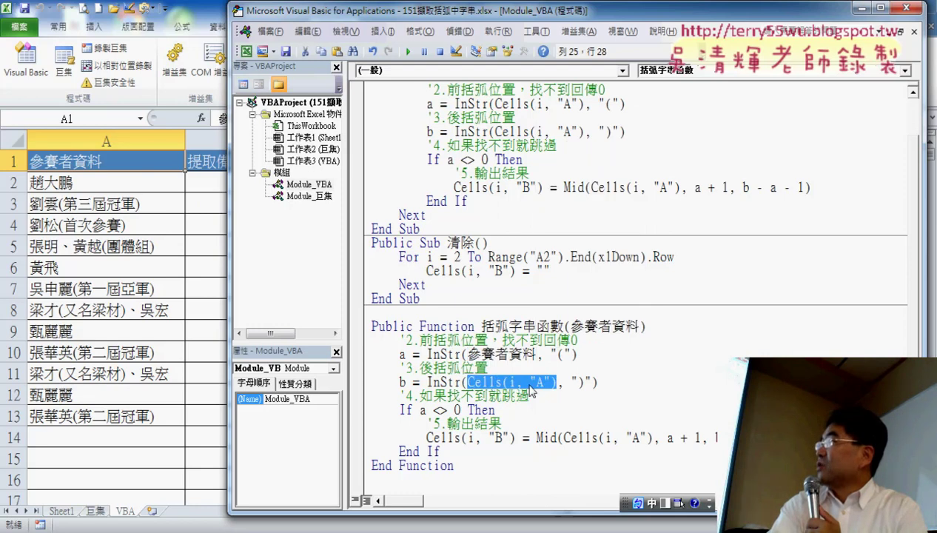
pyautogui.rightClick(531, 391)
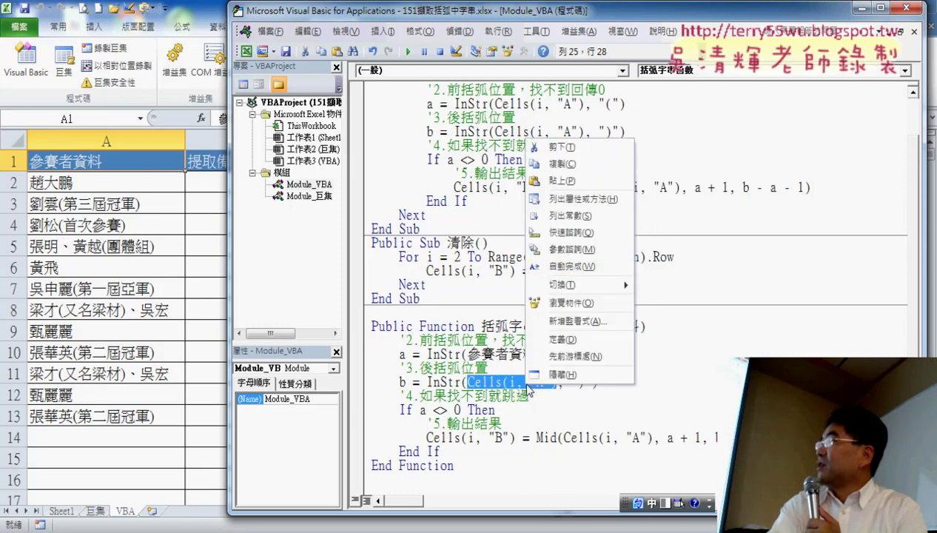
pyautogui.click(551, 182)
pyautogui.moveTo(565, 437); pyautogui.dragTo(654, 437)
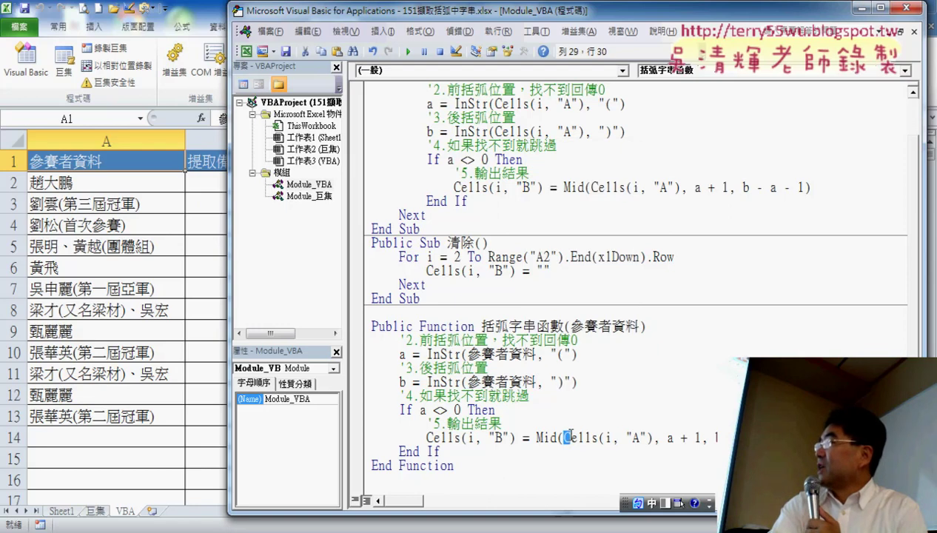
pyautogui.rightClick(611, 439)
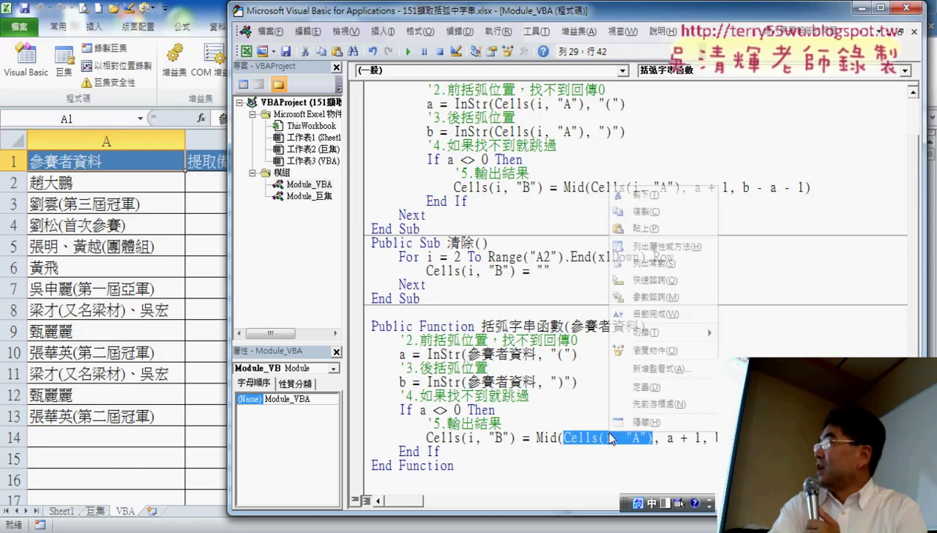
pyautogui.click(640, 228)
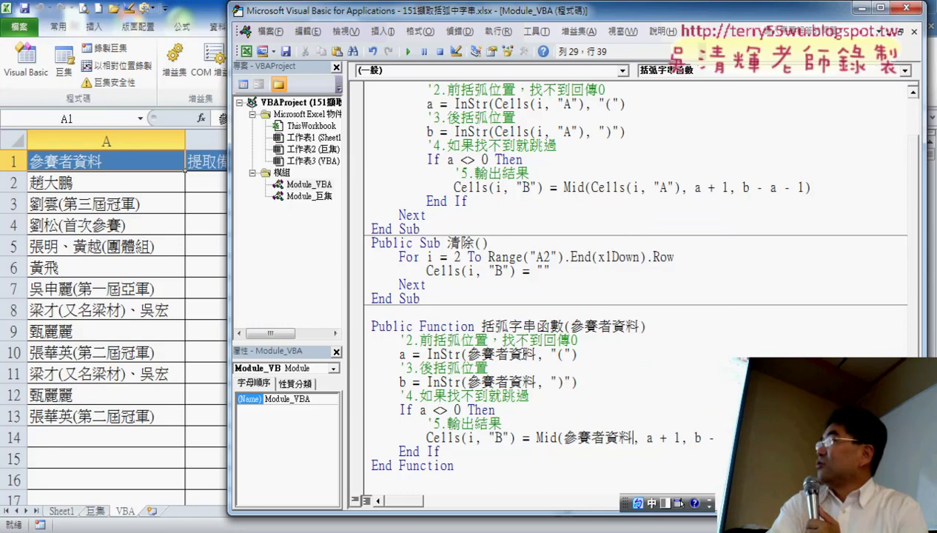
pyautogui.moveTo(516, 437); pyautogui.dragTo(427, 436)
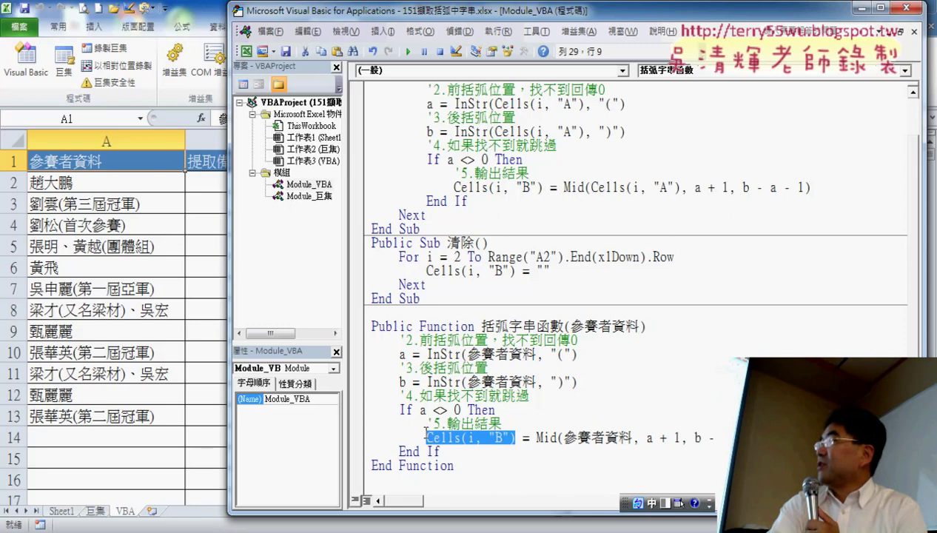
pyautogui.moveTo(536, 438); pyautogui.dragTo(716, 437)
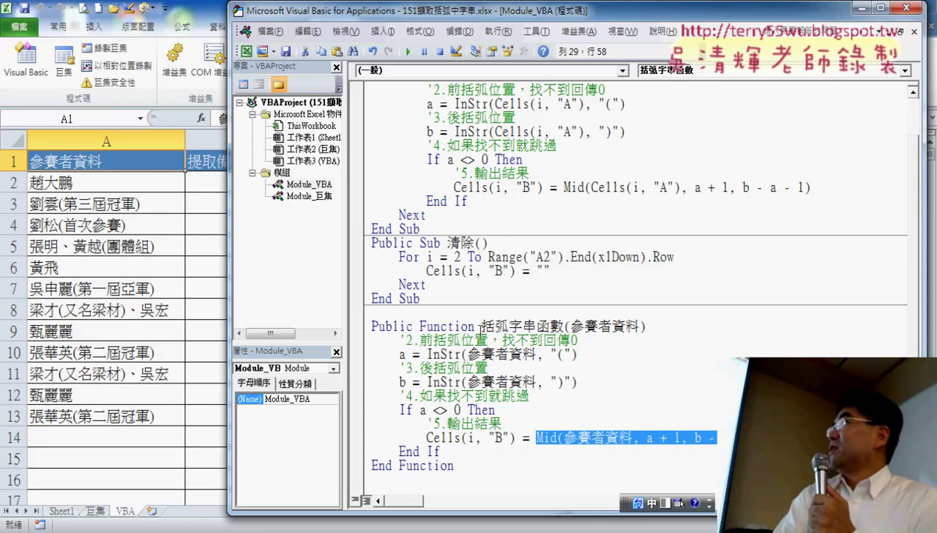
# Paste the name 括弧字串函數 over Cells(i, "B") so the Mid result is assigned to the function.
pyautogui.moveTo(482, 326); pyautogui.dragTo(549, 327)
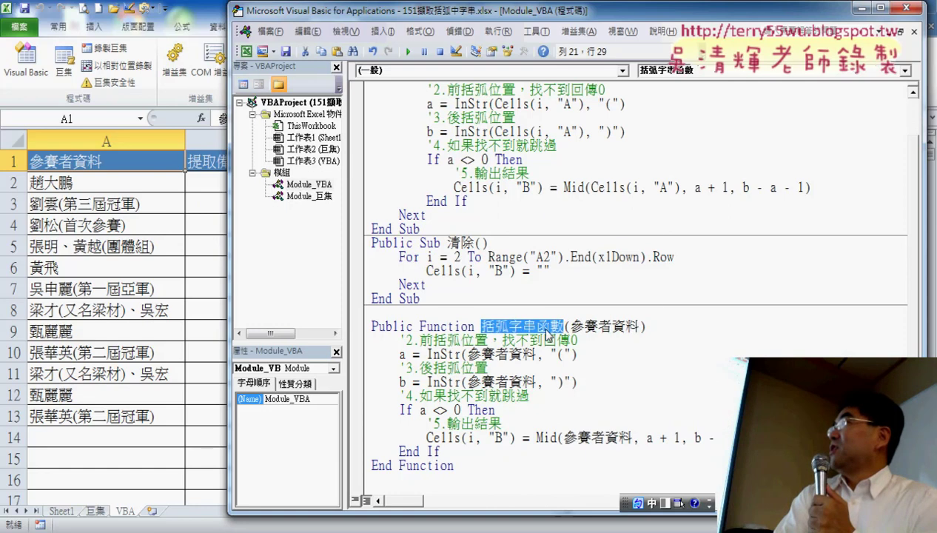
pyautogui.rightClick(549, 335)
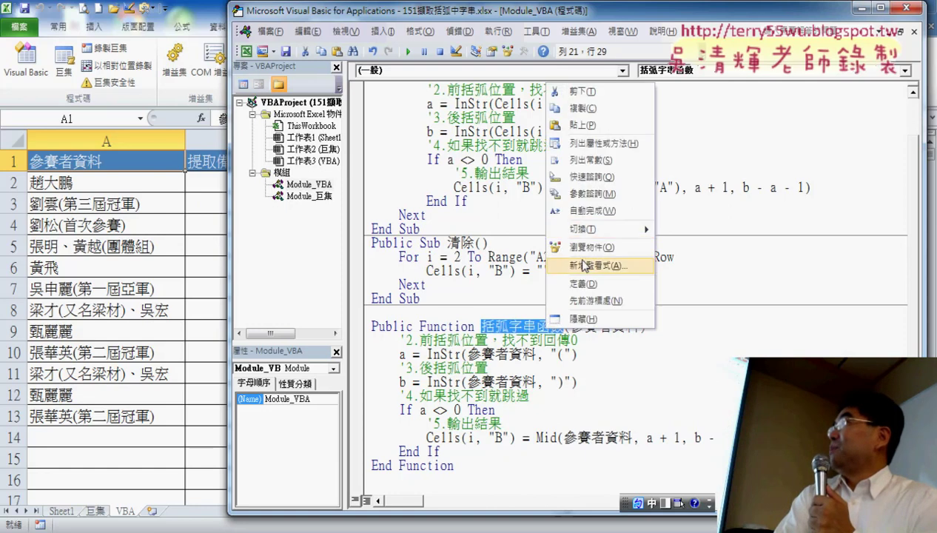
pyautogui.click(591, 109)
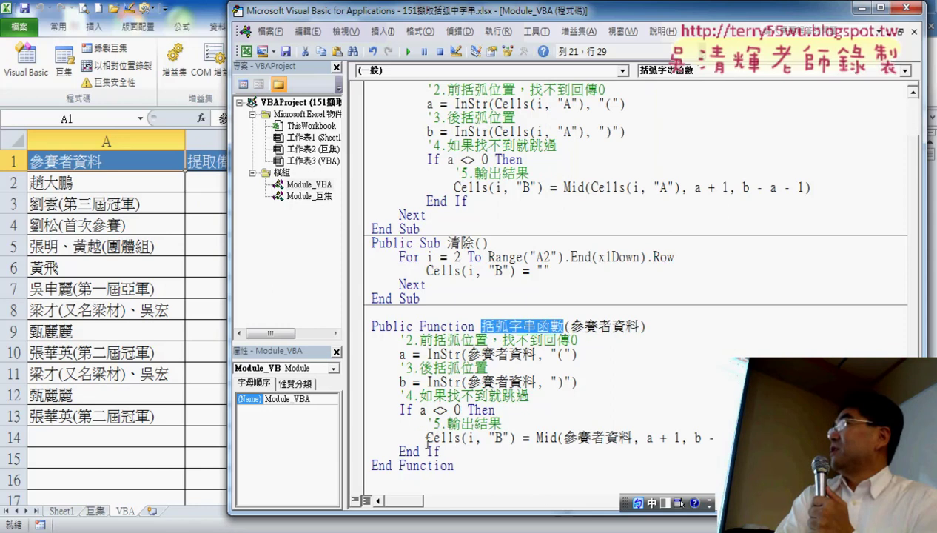
pyautogui.moveTo(426, 438); pyautogui.dragTo(511, 438)
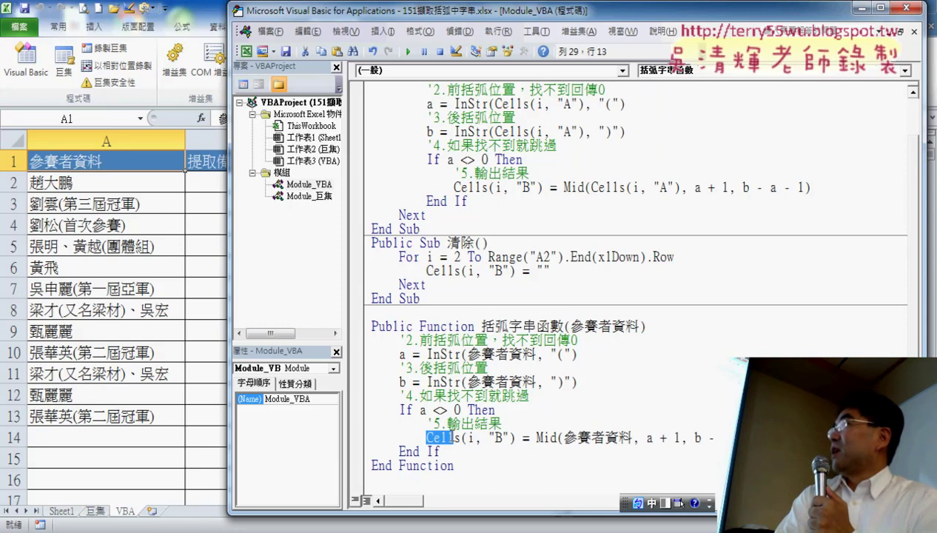
pyautogui.rightClick(495, 438)
pyautogui.click(524, 234)
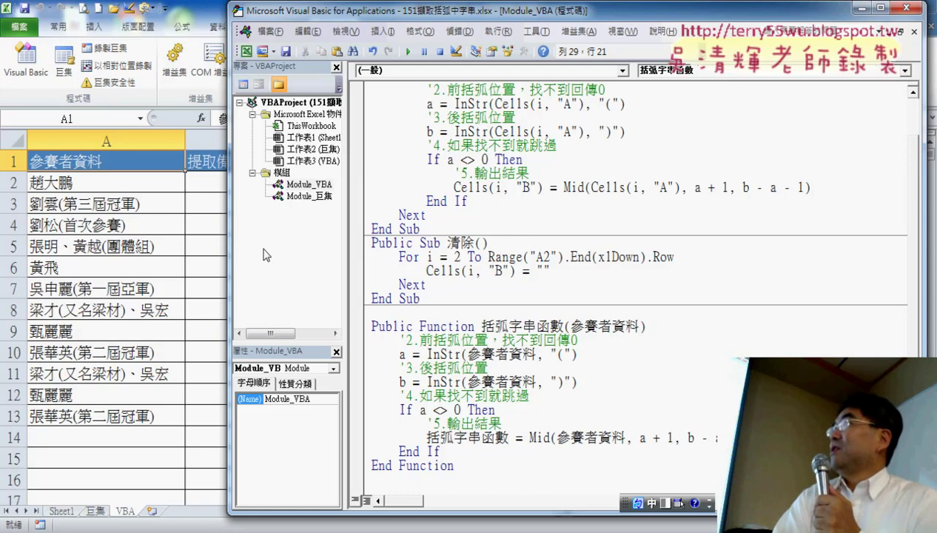
pyautogui.moveTo(228, 236)
pyautogui.mouseDown()
pyautogui.moveTo(357, 244)
pyautogui.moveTo(340, 244)
pyautogui.mouseUp()
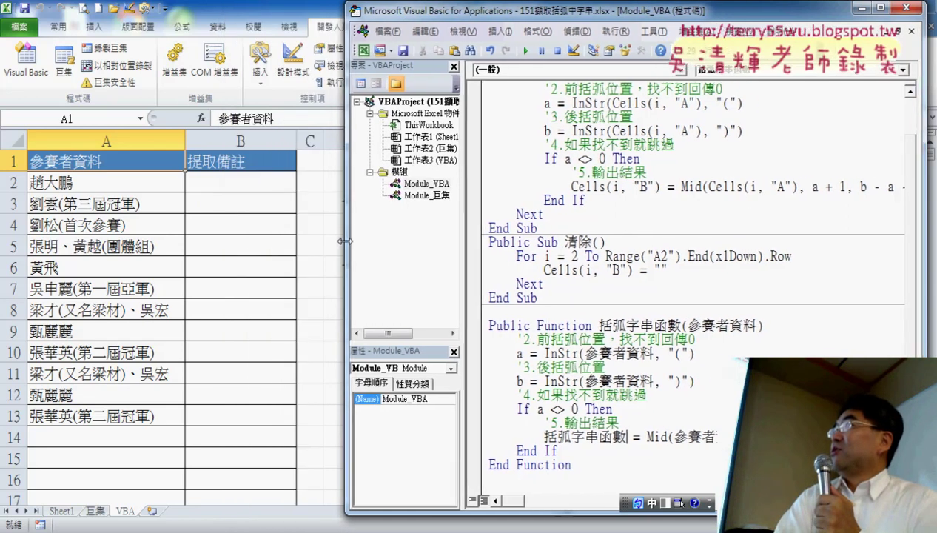
# Enter =括弧字串函數(A2) in B2 from the 使用者定義 category and fill it down to B13.
pyautogui.click(245, 181)
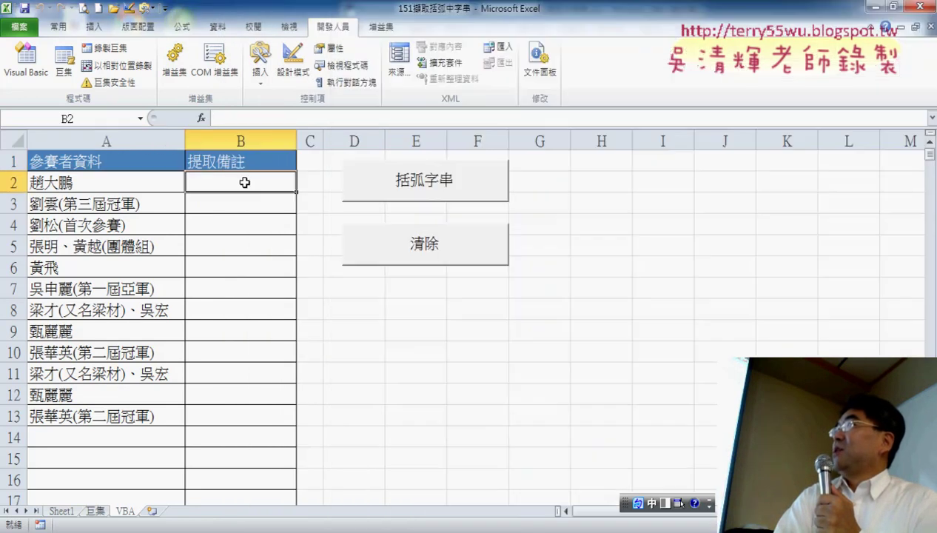
pyautogui.click(199, 120)
pyautogui.click(416, 151)
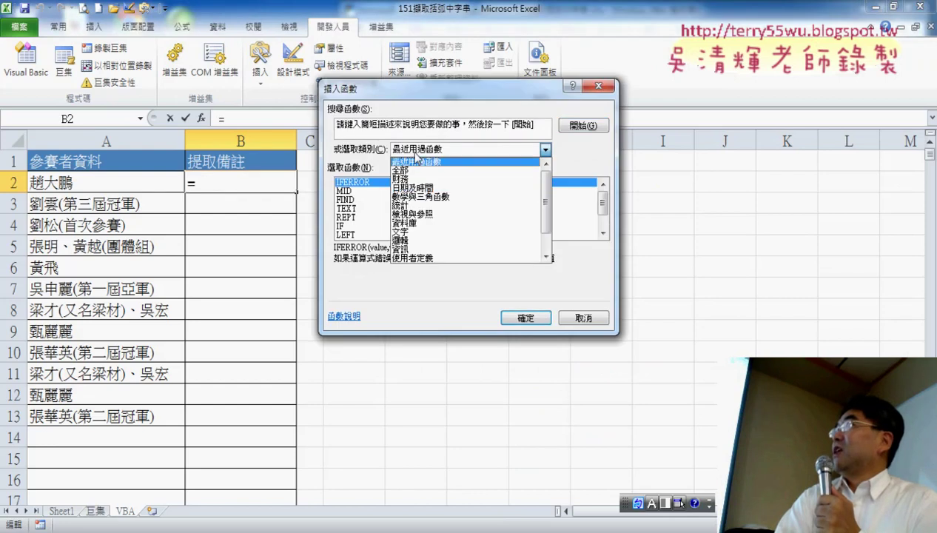
pyautogui.click(418, 259)
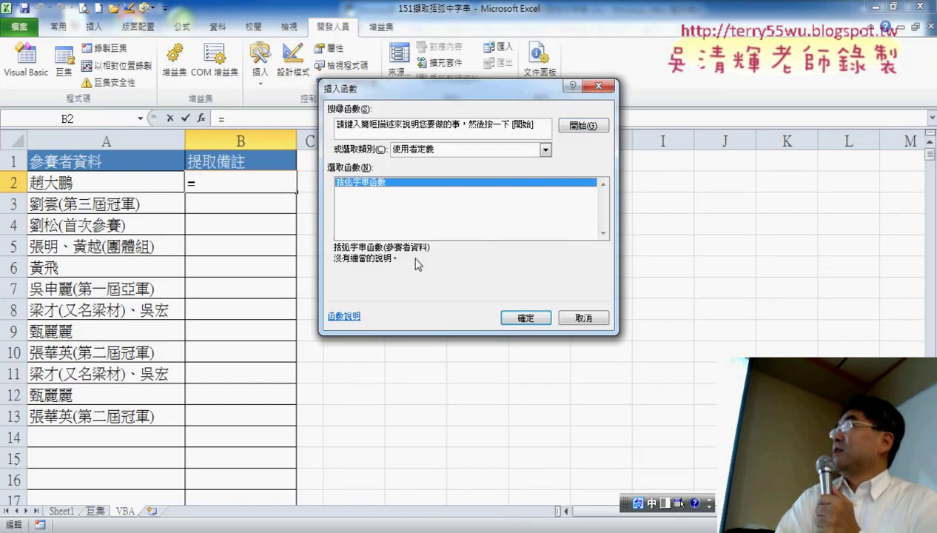
pyautogui.doubleClick(385, 183)
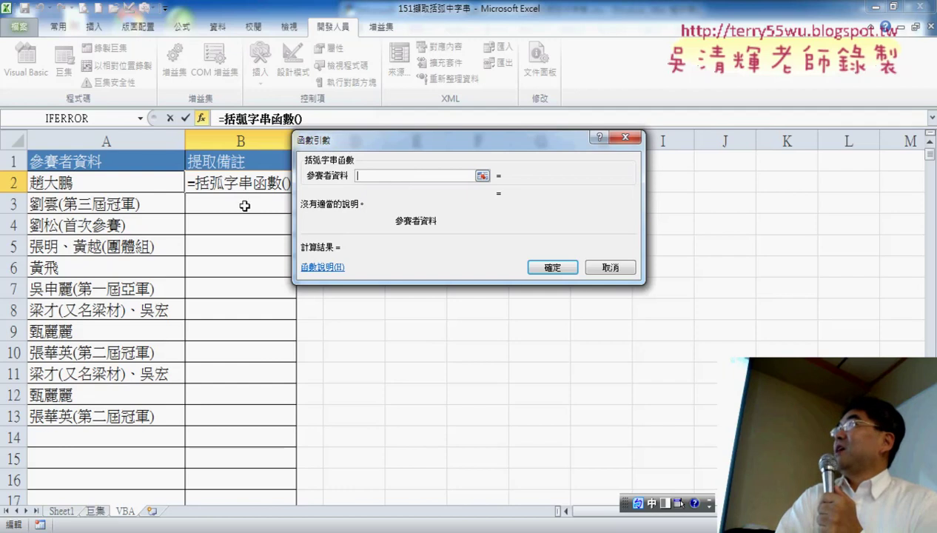
pyautogui.click(112, 185)
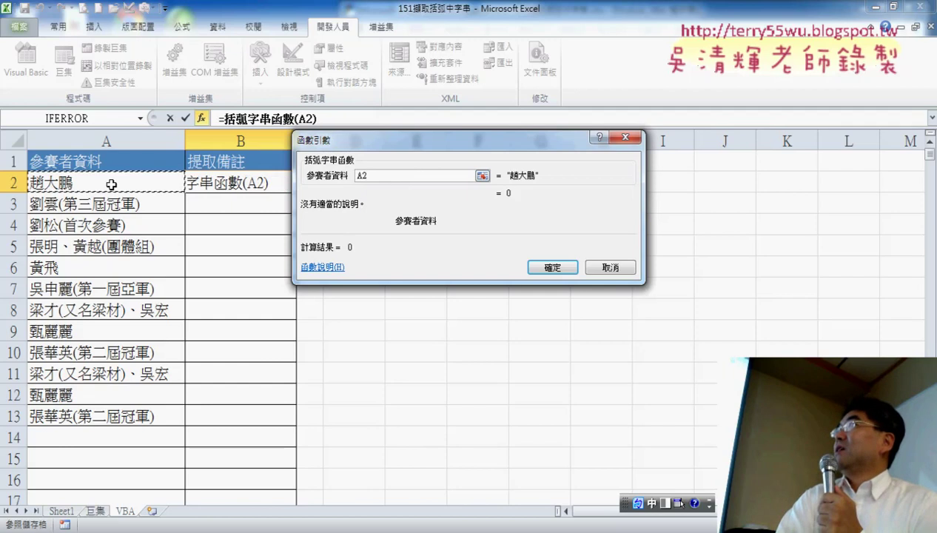
pyautogui.click(552, 267)
pyautogui.moveTo(296, 192); pyautogui.dragTo(285, 420)
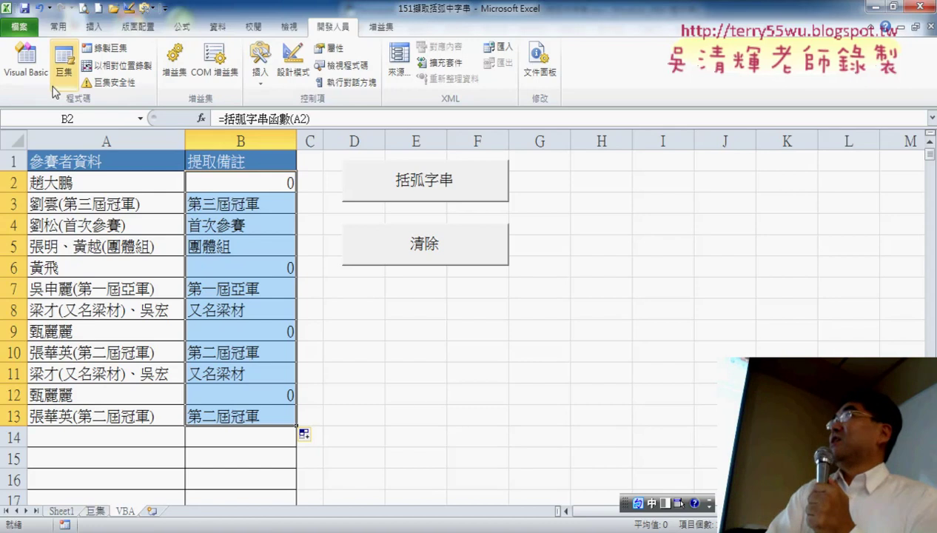
pyautogui.click(39, 68)
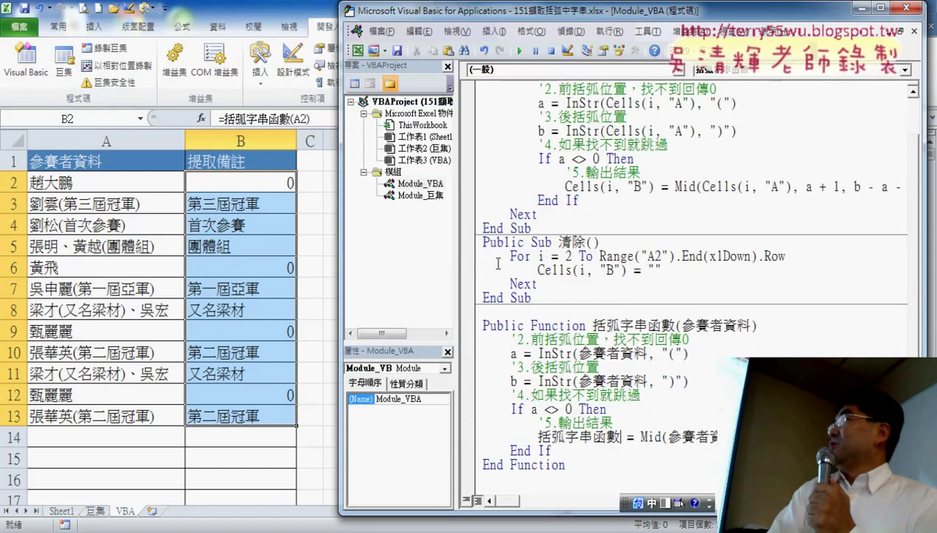
# Insert a blank line after the 括弧字串函數 = Mid(...) assignment inside the If a <> 0 block.
pyautogui.click(511, 479)
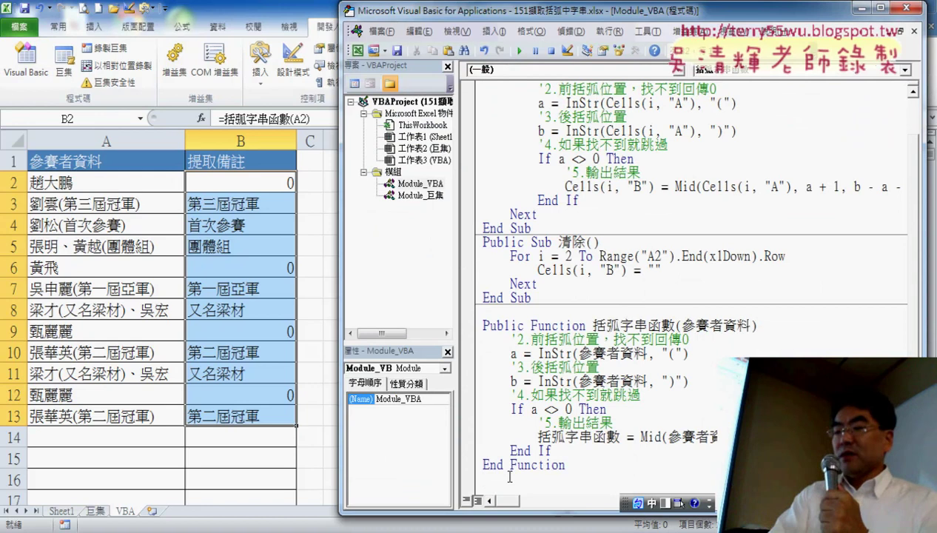
pyautogui.scroll(-3, 509, 477)
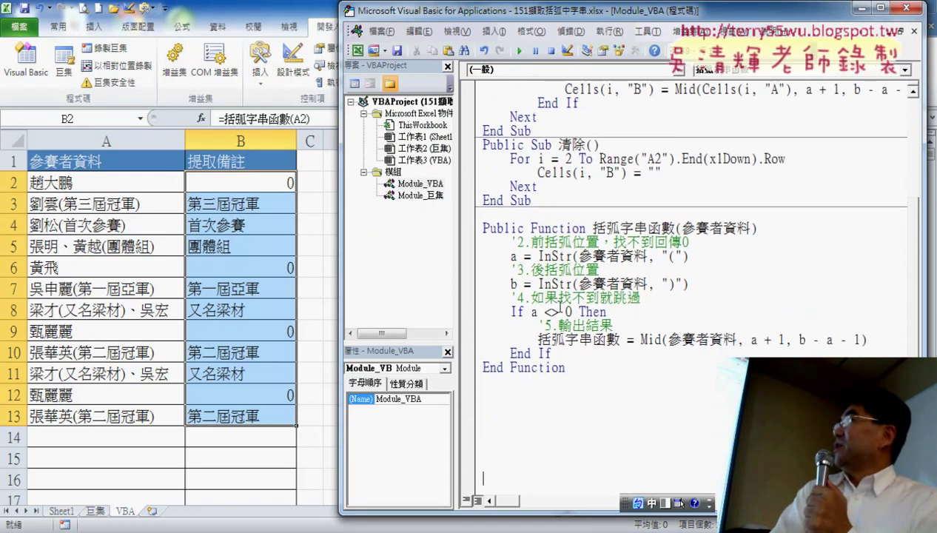
pyautogui.moveTo(532, 313); pyautogui.dragTo(572, 312)
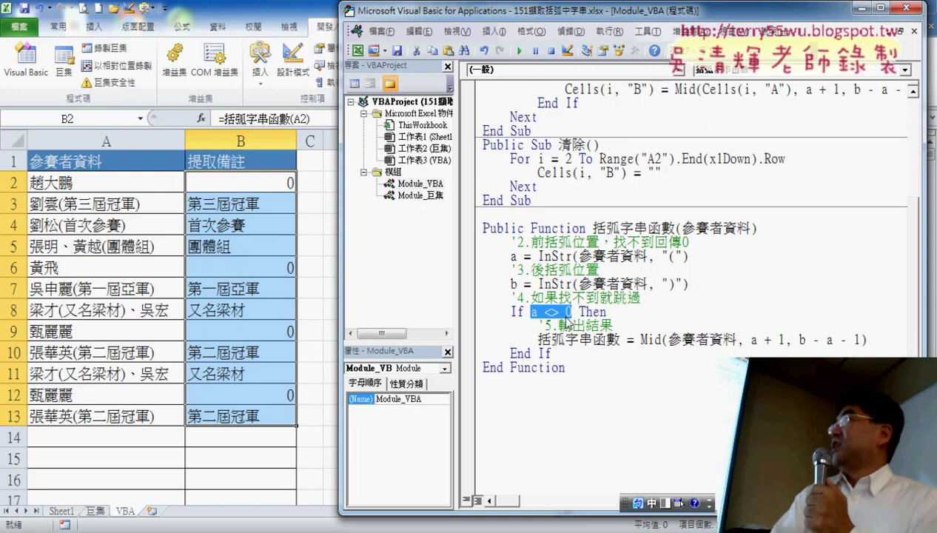
pyautogui.click(532, 325)
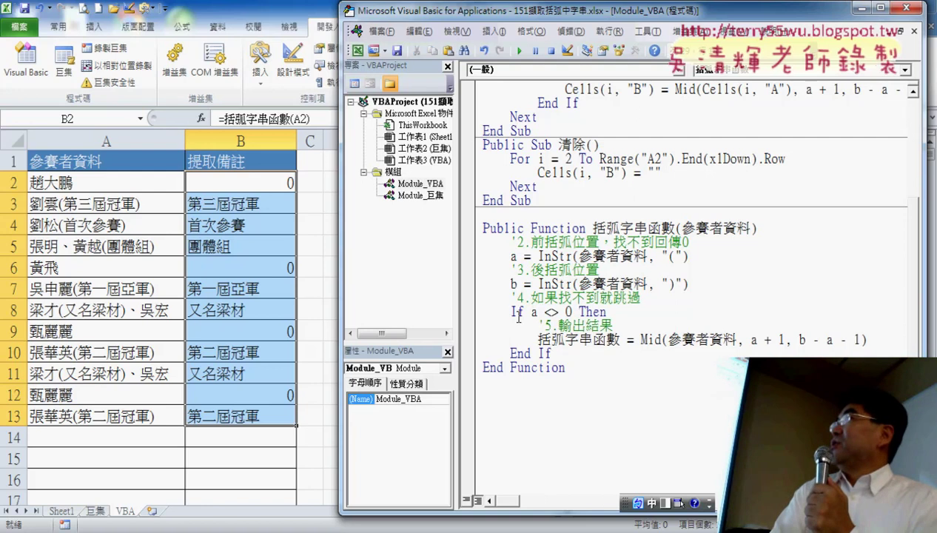
pyautogui.moveTo(511, 311); pyautogui.dragTo(632, 312)
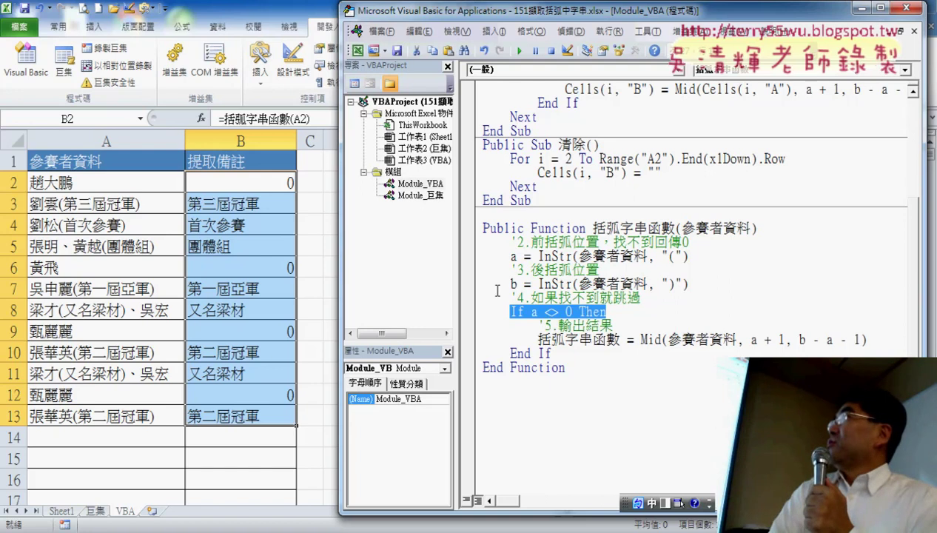
pyautogui.moveTo(593, 228); pyautogui.dragTo(675, 229)
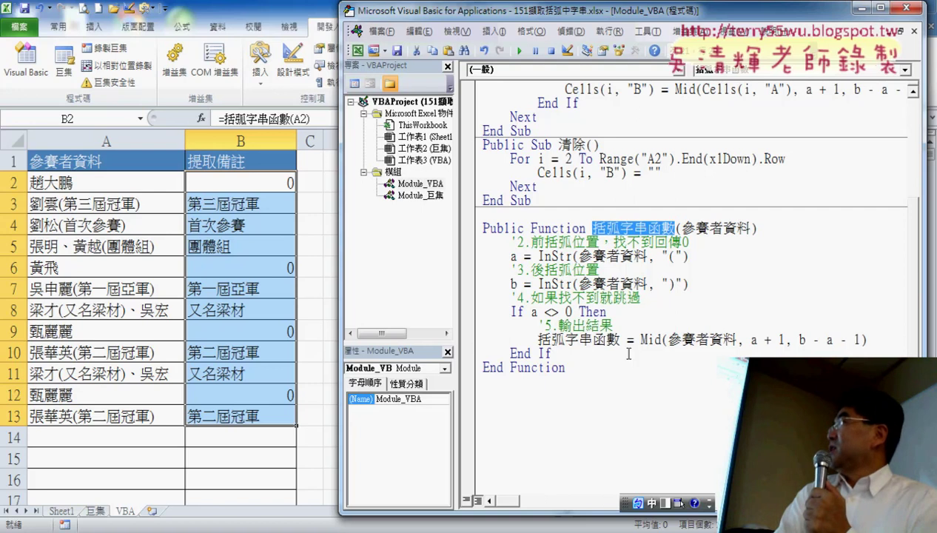
pyautogui.click(875, 342)
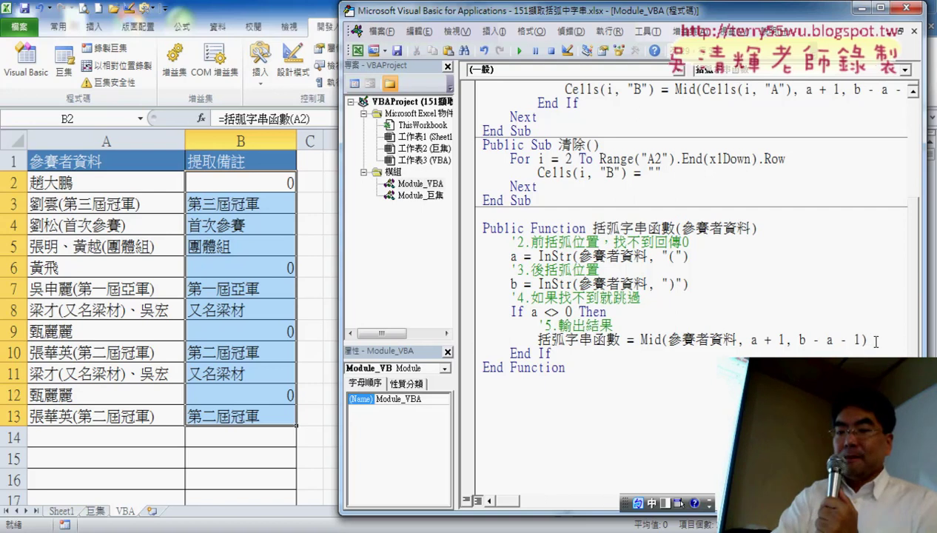
pyautogui.press('Return')
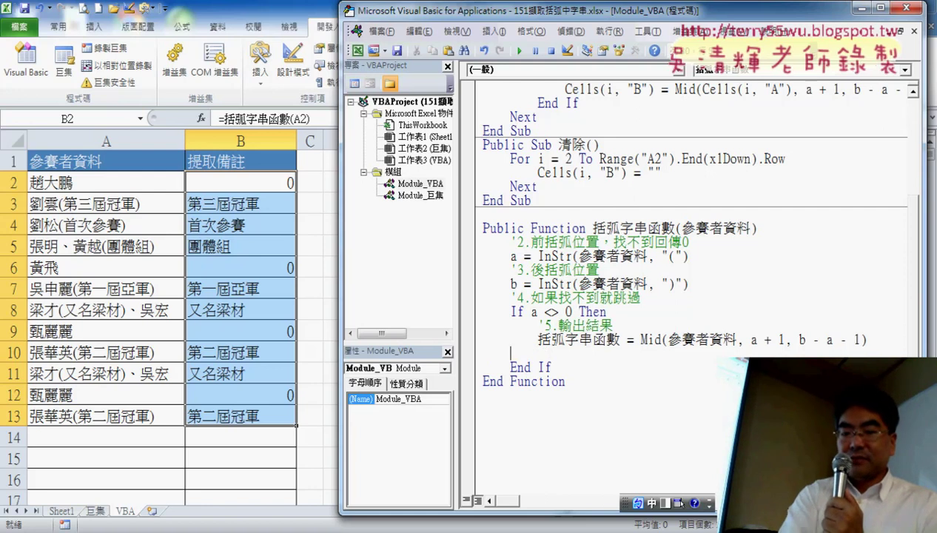
# Add an Else line below the Mid assignment with an indented empty line under it.
pyautogui.press('shift')
pyautogui.write('el')
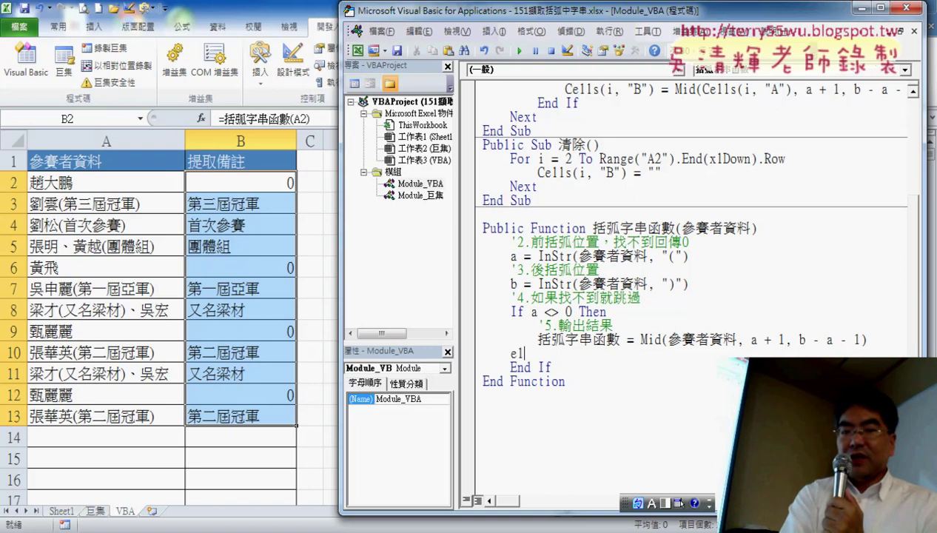
pyautogui.write('se')
pyautogui.press('Return')
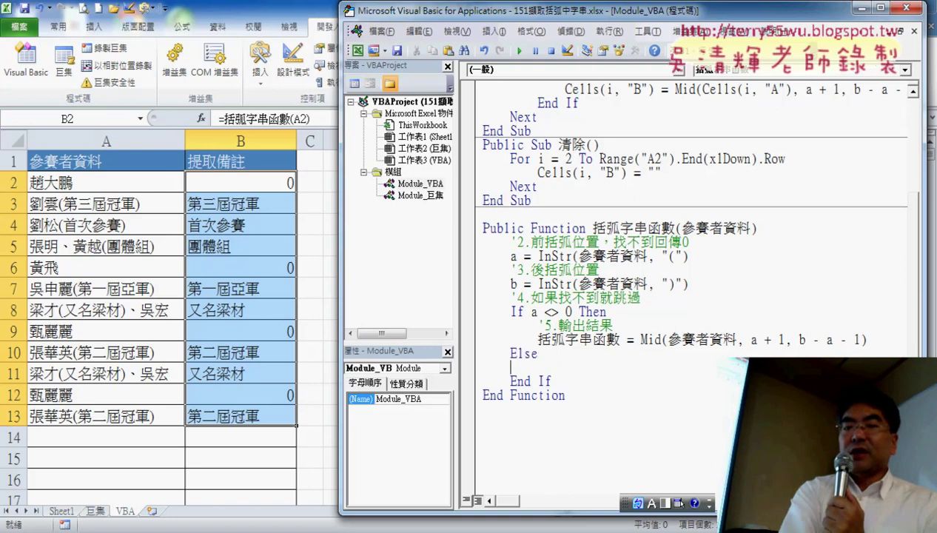
pyautogui.press('Tab')
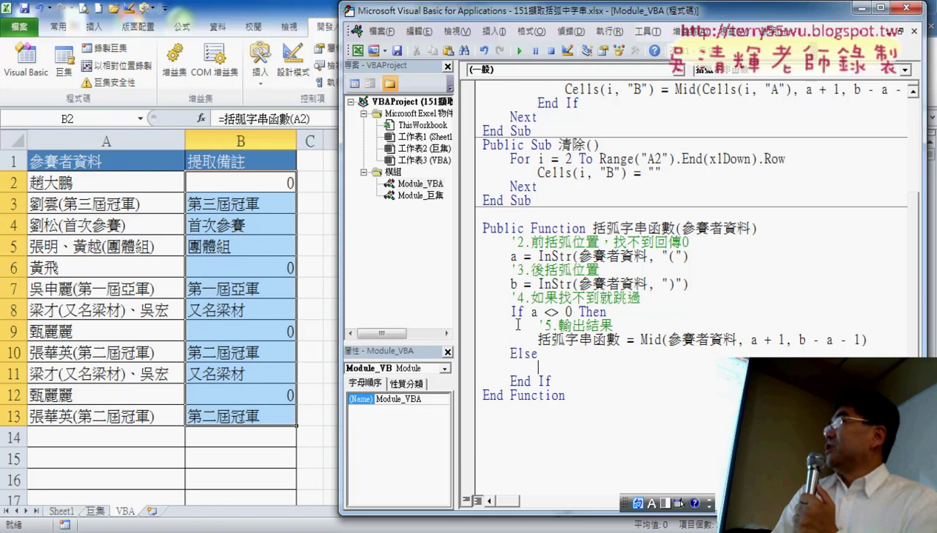
# Make the Else branch assign 括弧字串函數 = "", then go back to the worksheet.
pyautogui.moveTo(543, 325); pyautogui.dragTo(881, 335)
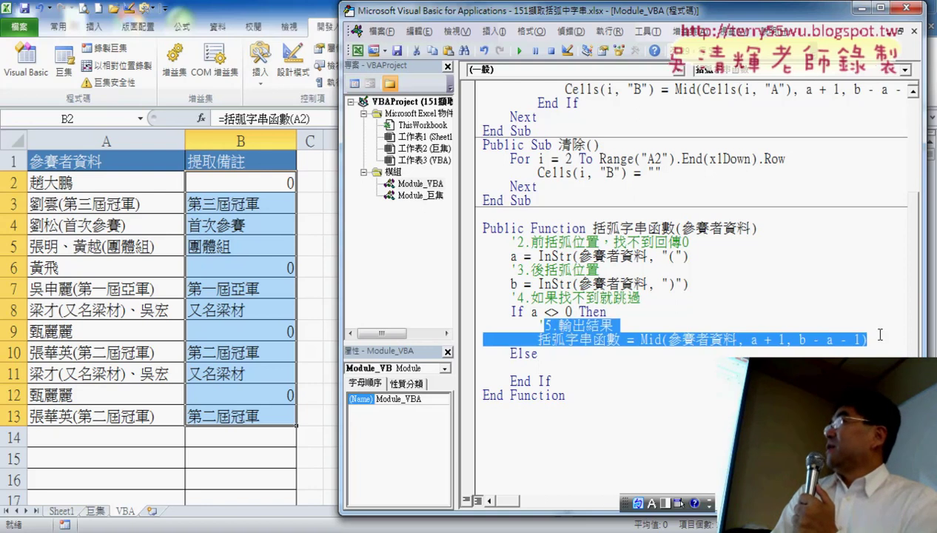
pyautogui.click(538, 364)
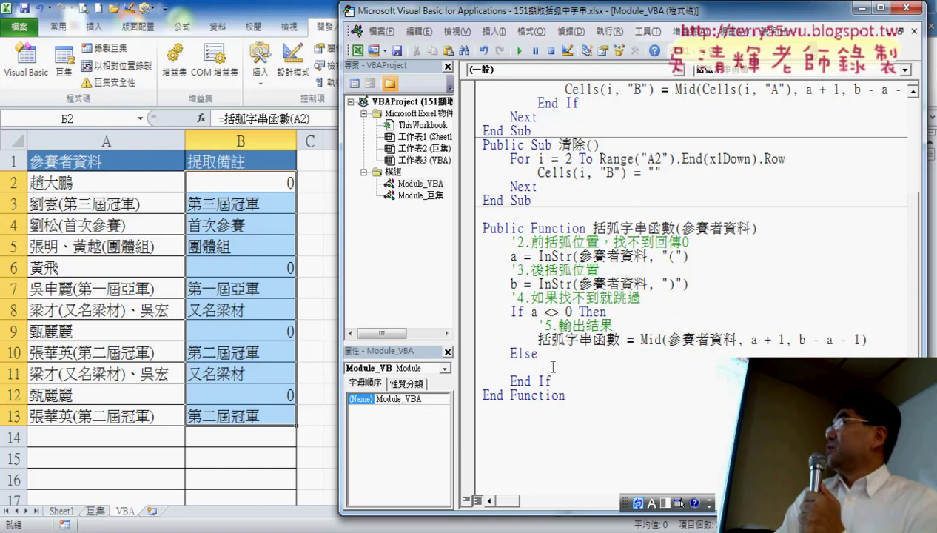
pyautogui.moveTo(531, 312); pyautogui.dragTo(579, 312)
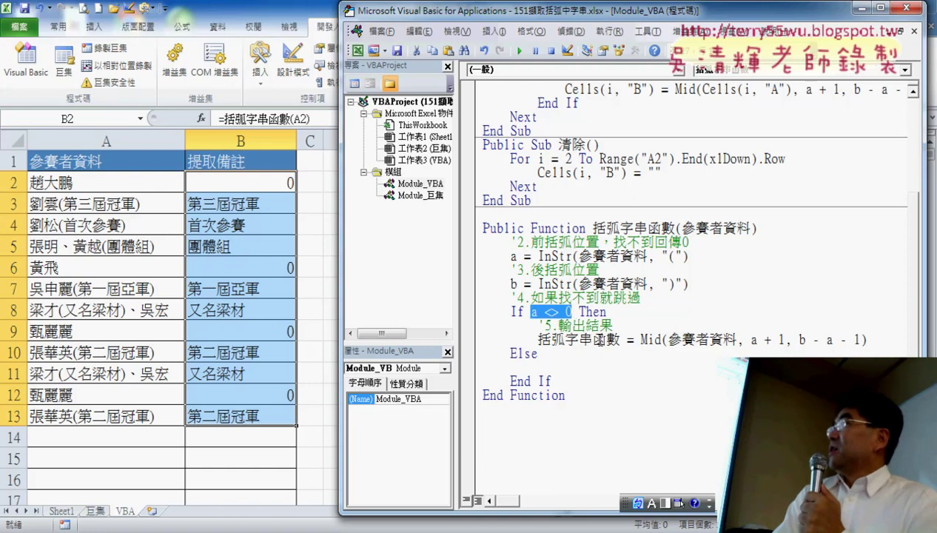
pyautogui.click(568, 368)
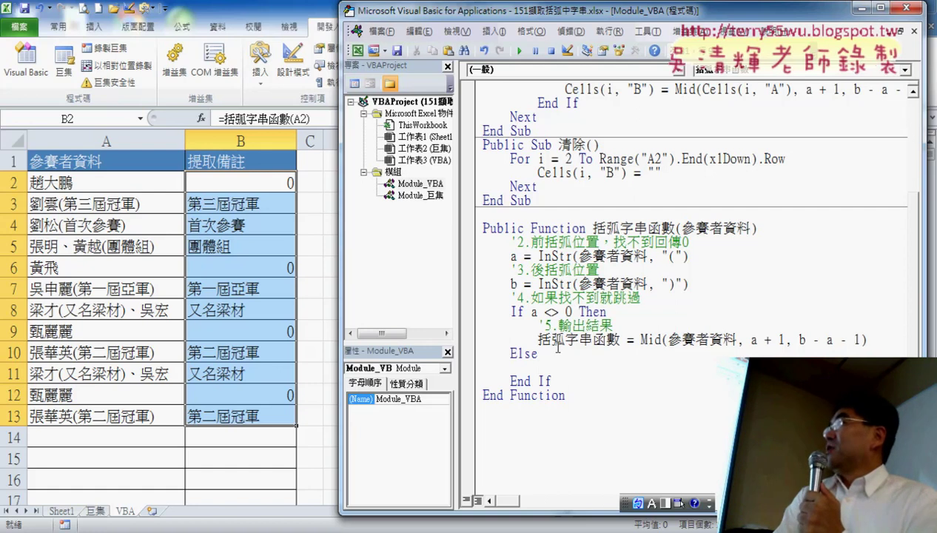
pyautogui.moveTo(538, 340)
pyautogui.mouseDown()
pyautogui.moveTo(629, 342)
pyautogui.moveTo(612, 374)
pyautogui.moveTo(607, 366)
pyautogui.mouseUp()
pyautogui.write('括弧字串函數 =')
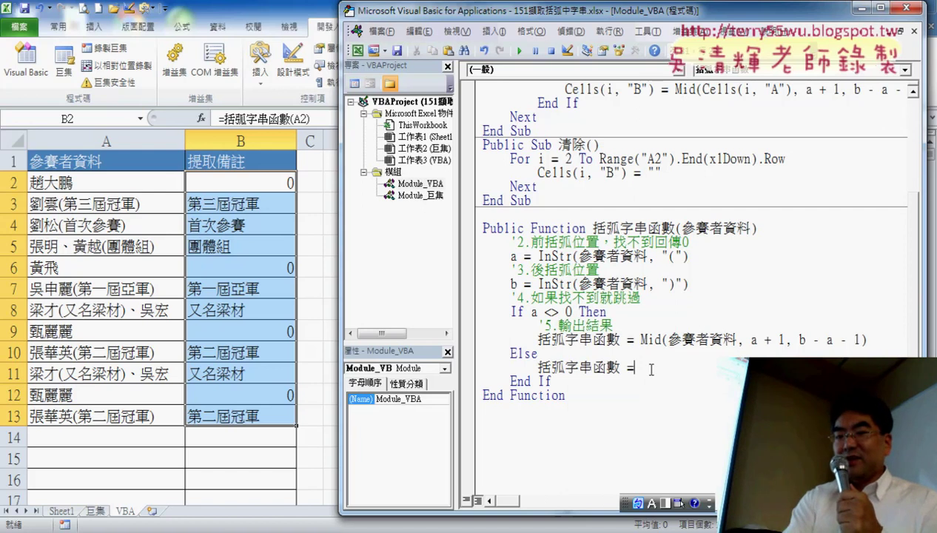
pyautogui.write('""')
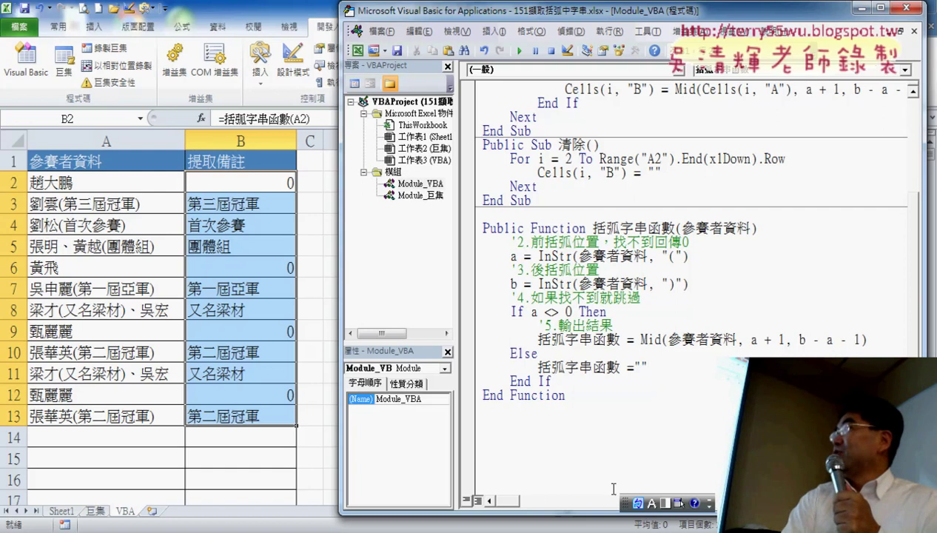
pyautogui.click(609, 453)
pyautogui.moveTo(684, 366); pyautogui.dragTo(470, 354)
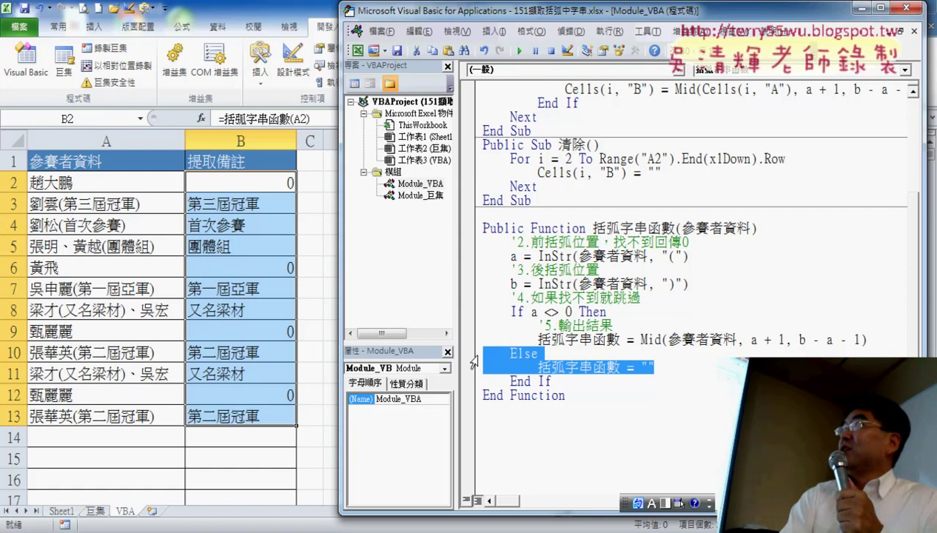
pyautogui.click(254, 118)
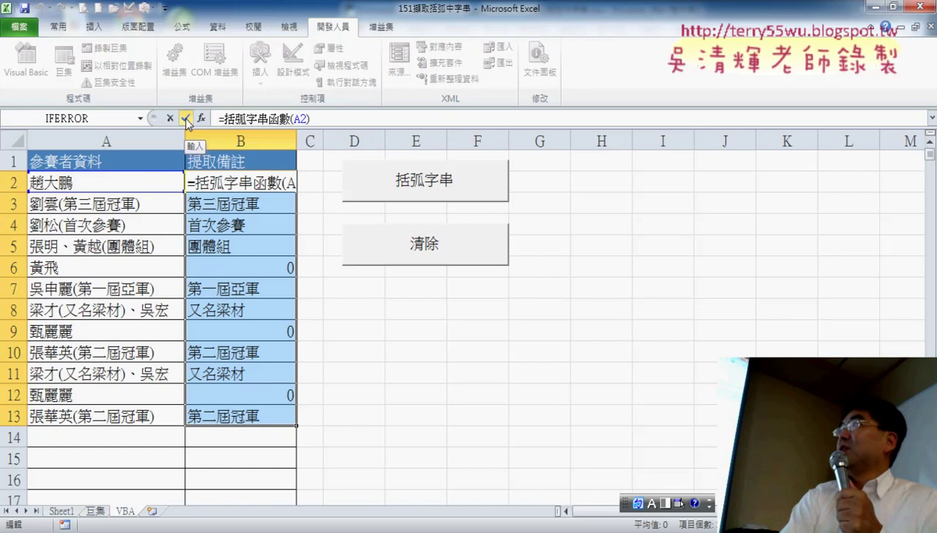
# Re-enter B2's formula and fill it down through B13.
pyautogui.press('Return')
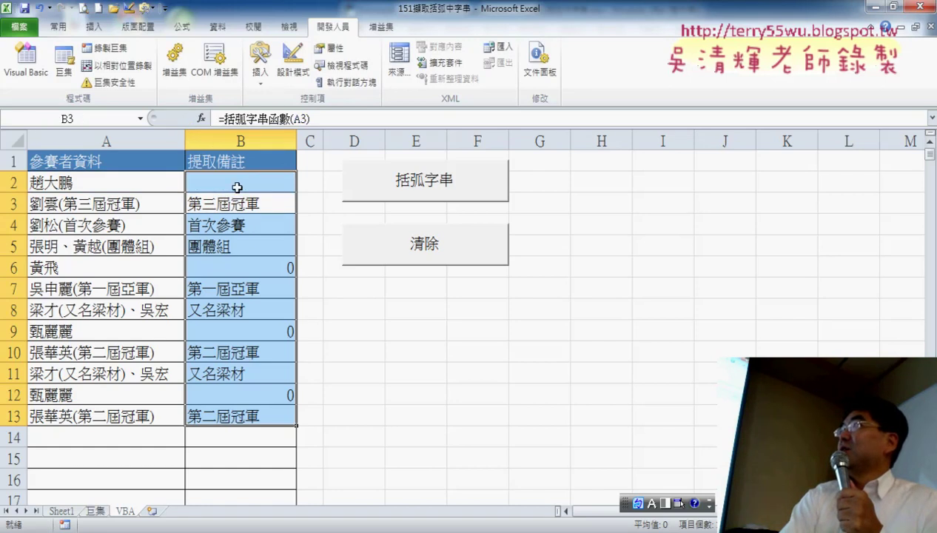
pyautogui.click(237, 187)
pyautogui.click(246, 119)
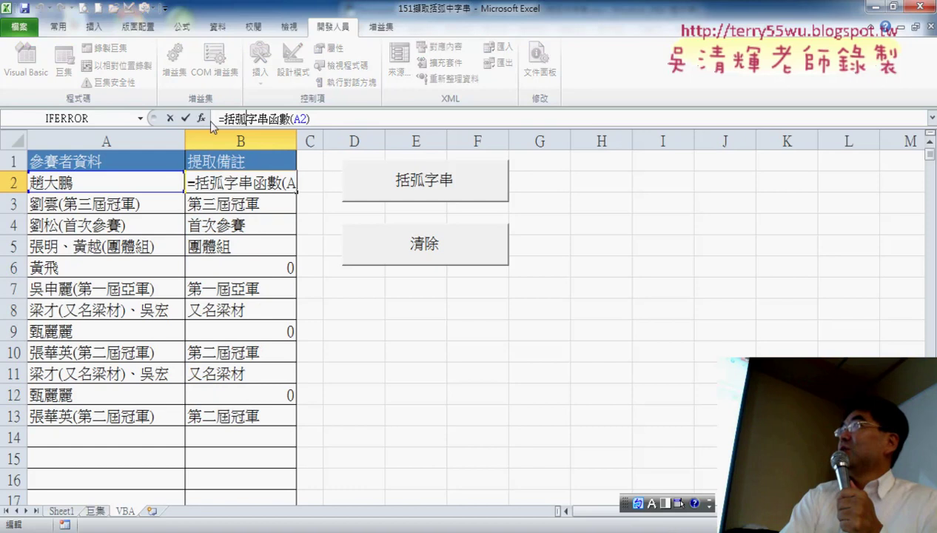
pyautogui.click(186, 120)
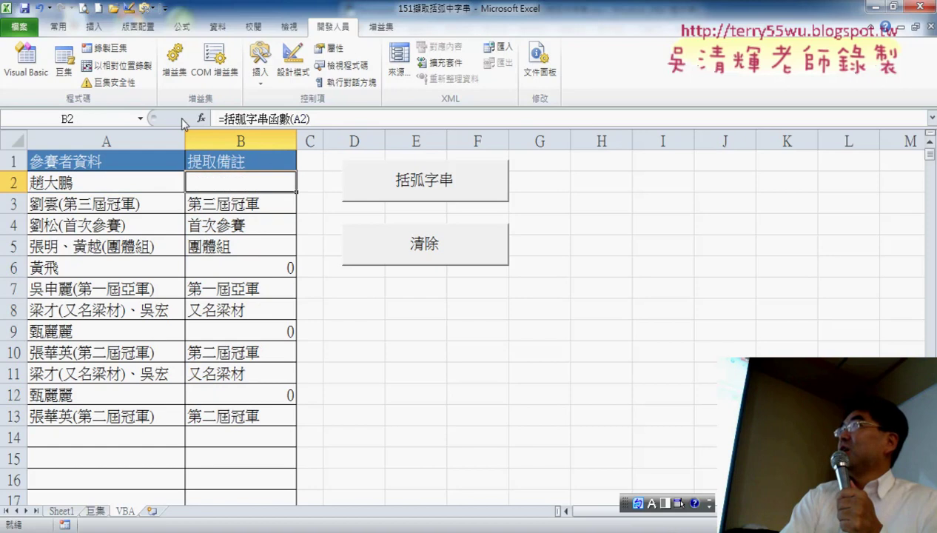
pyautogui.doubleClick(295, 192)
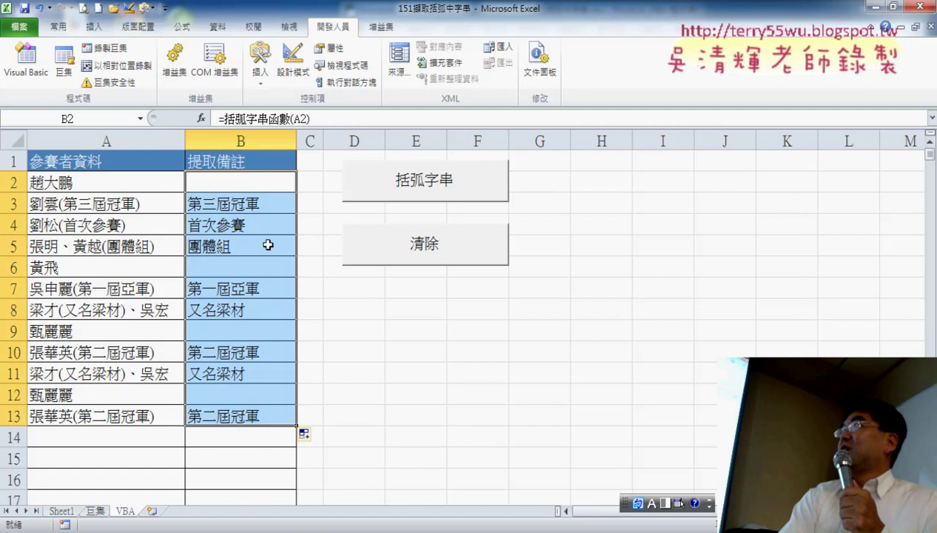
# Check that B2, B6, B9 and B12 now show blanks instead of 0.
pyautogui.click(250, 178)
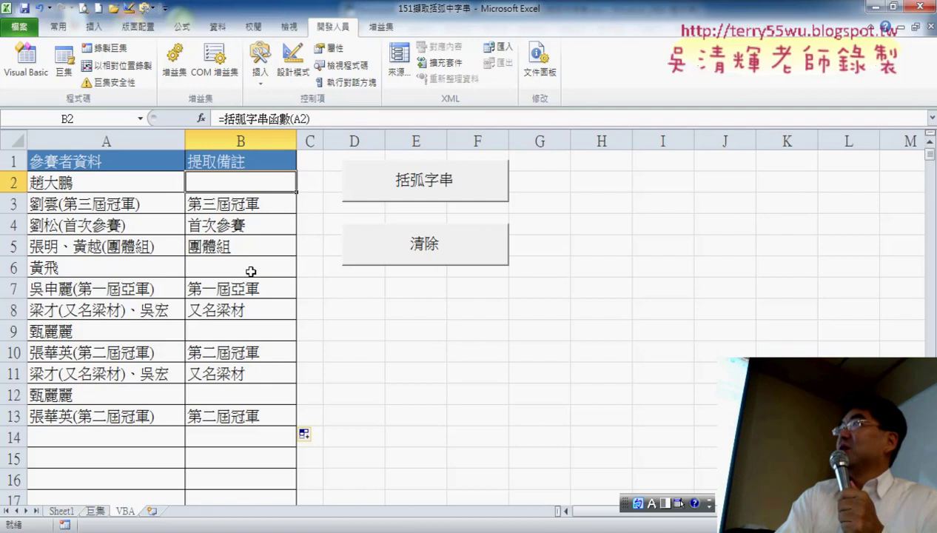
pyautogui.click(251, 272)
pyautogui.click(253, 331)
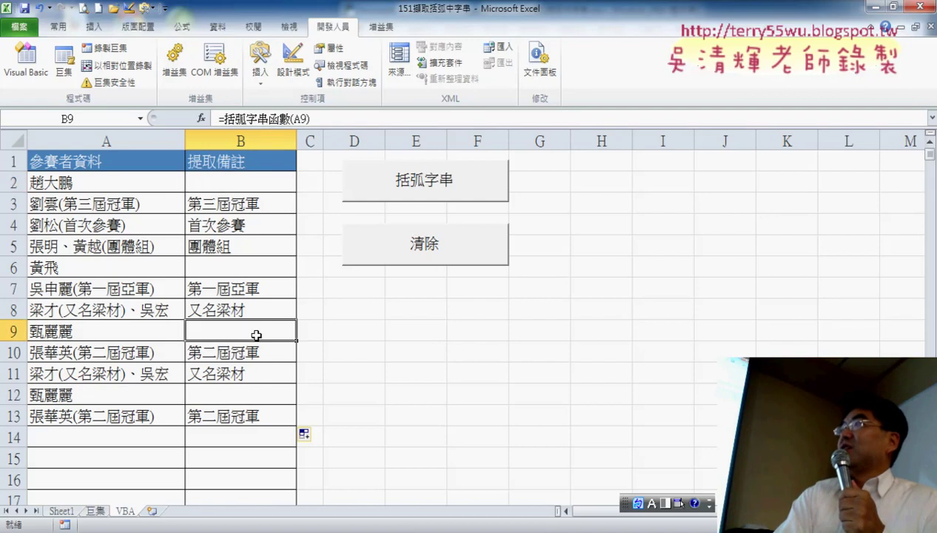
pyautogui.click(254, 396)
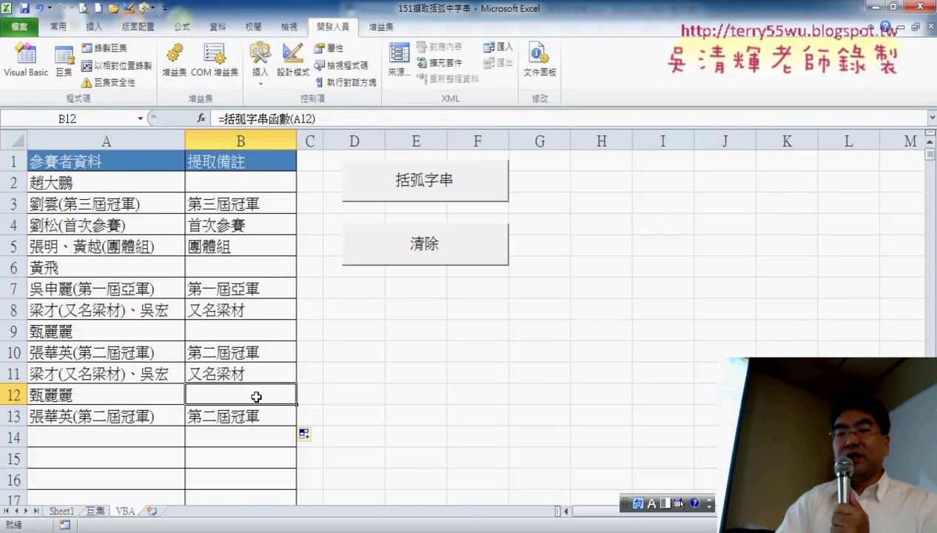
pyautogui.press('shift')
pyautogui.moveTo(416, 303); pyautogui.dragTo(438, 284)
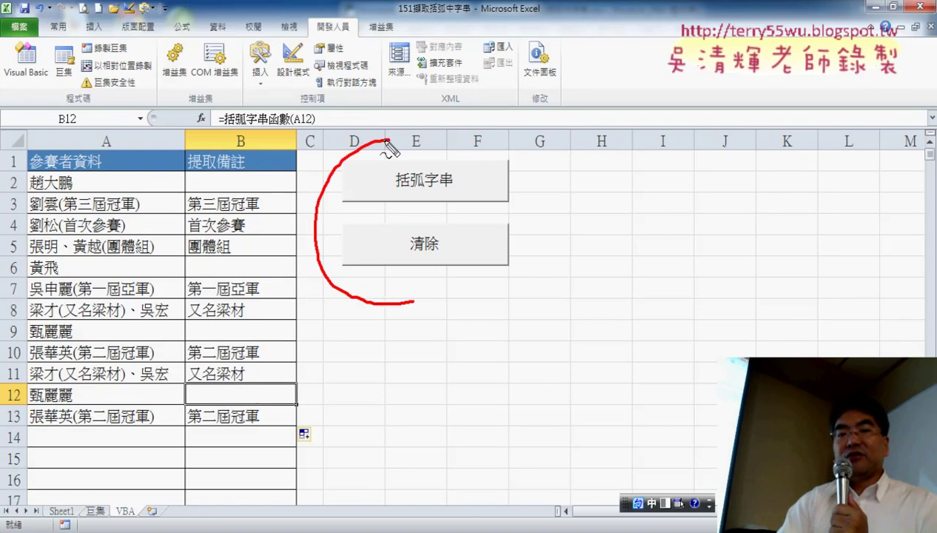
pyautogui.moveTo(518, 97)
pyautogui.mouseDown()
pyautogui.moveTo(506, 148)
pyautogui.moveTo(539, 154)
pyautogui.mouseUp()
pyautogui.moveTo(208, 142); pyautogui.dragTo(222, 137)
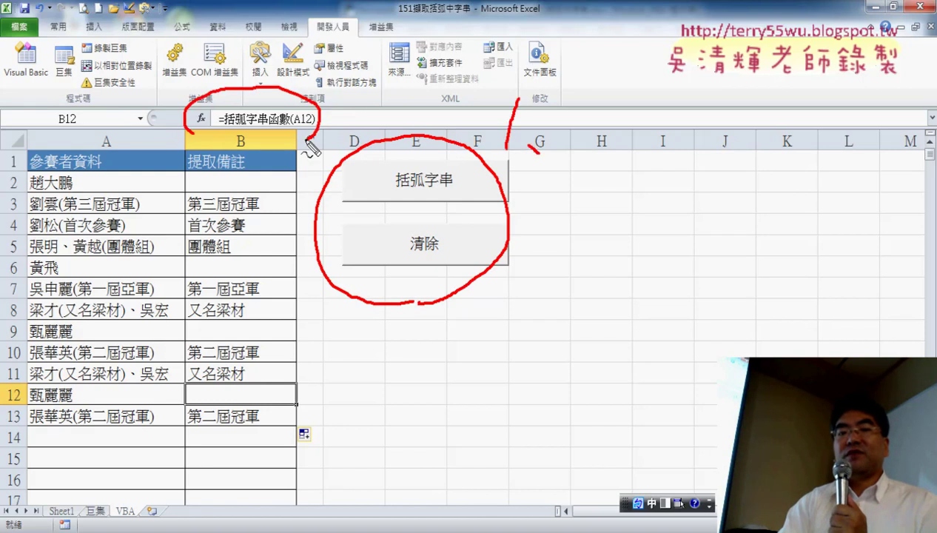
pyautogui.moveTo(265, 45)
pyautogui.mouseDown()
pyautogui.moveTo(292, 40)
pyautogui.moveTo(287, 74)
pyautogui.moveTo(321, 76)
pyautogui.mouseUp()
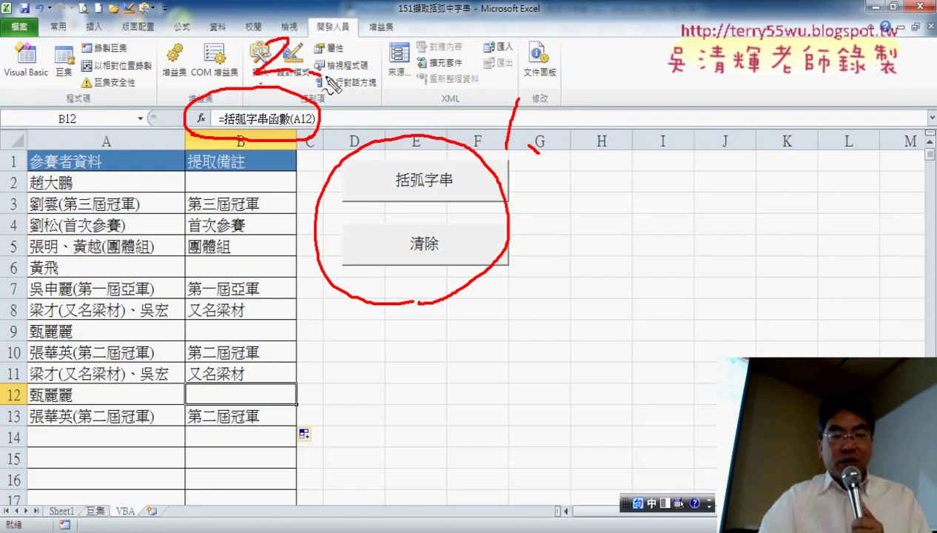
pyautogui.press('Escape')
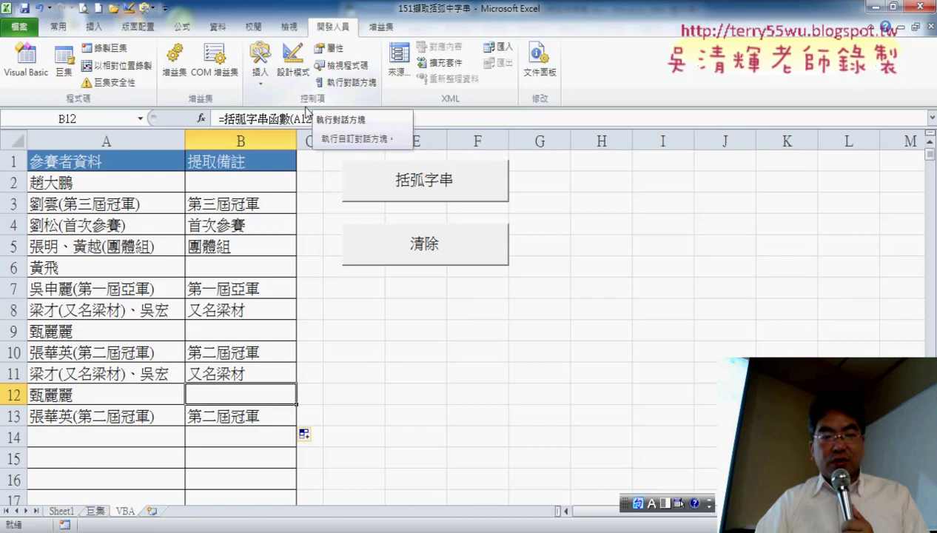
# Switch to PowerPoint and bring up slide 38, VBA_FUNCTION.
pyautogui.hotkey('alt', 'Tab')
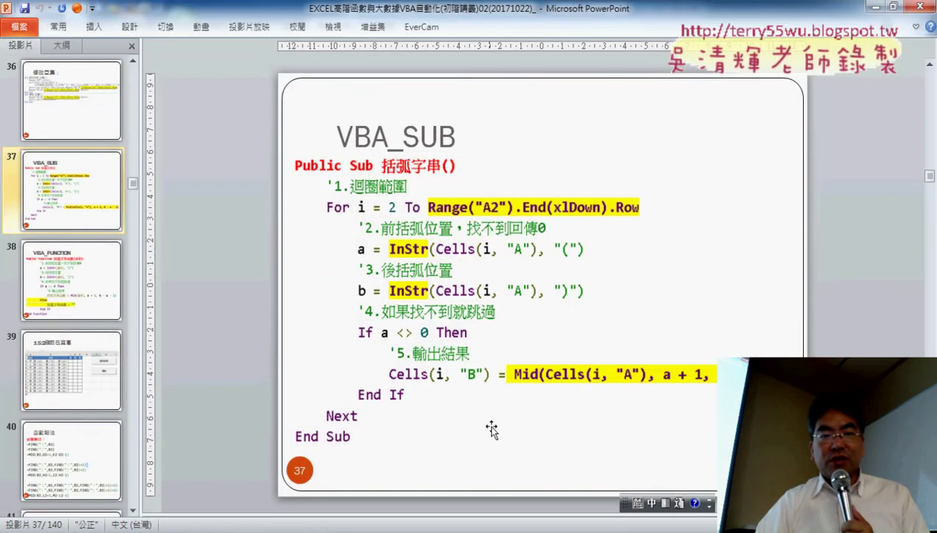
pyautogui.scroll(-1, 492, 430)
pyautogui.scroll(-1, 492, 430)
pyautogui.scroll(1, 493, 428)
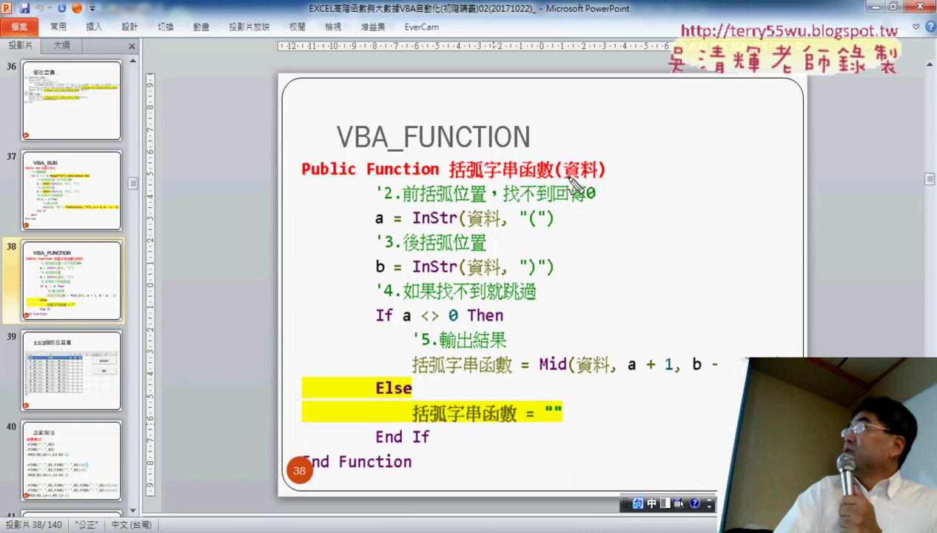
# Underline the 資料 parameter, function name and Mid assignment, and circle the empty-text Else branch.
pyautogui.moveTo(564, 178); pyautogui.dragTo(596, 179)
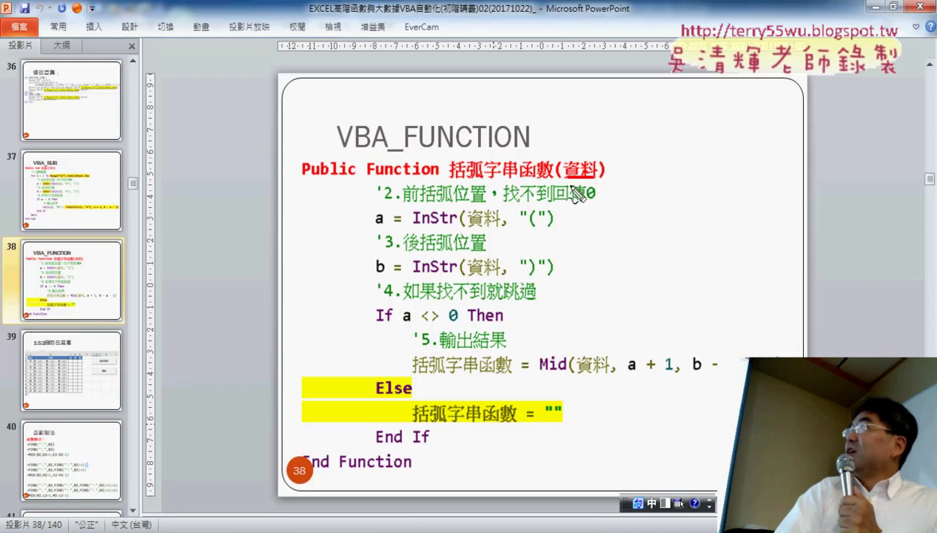
pyautogui.moveTo(572, 127)
pyautogui.mouseDown()
pyautogui.moveTo(572, 147)
pyautogui.moveTo(590, 145)
pyautogui.mouseUp()
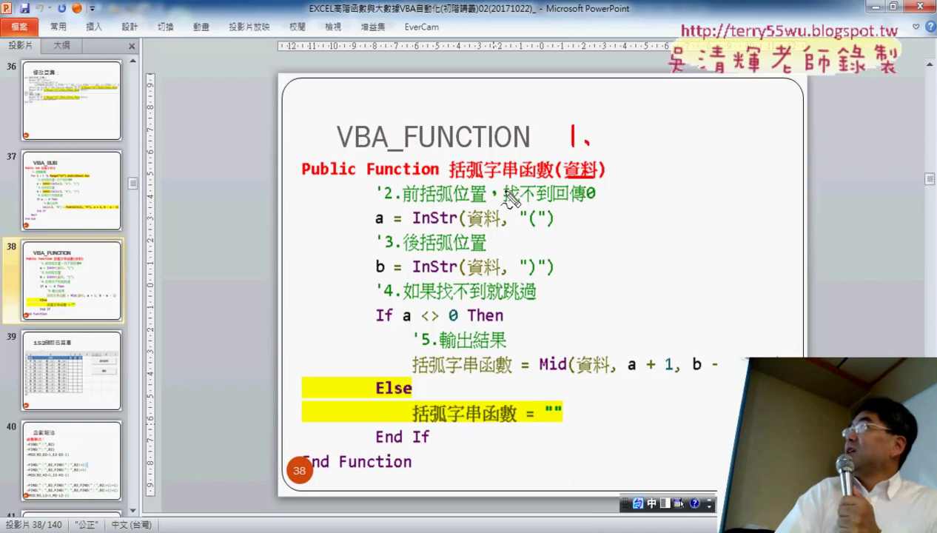
pyautogui.moveTo(459, 179); pyautogui.dragTo(504, 179)
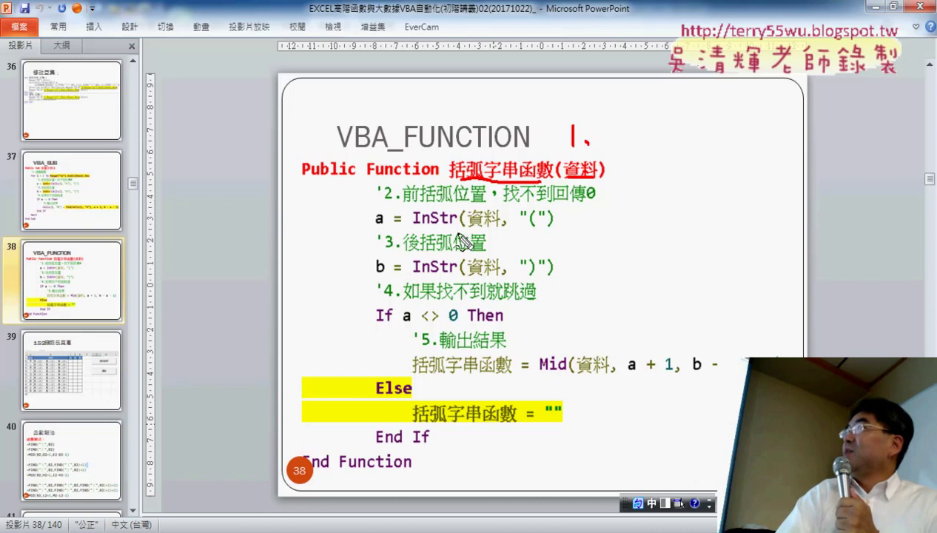
pyautogui.moveTo(475, 232); pyautogui.dragTo(505, 232)
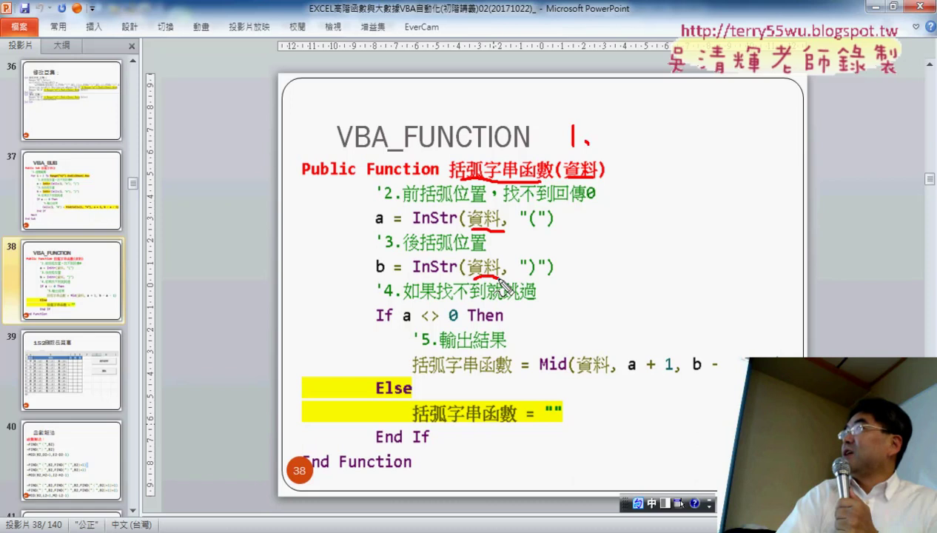
pyautogui.moveTo(585, 374); pyautogui.dragTo(609, 377)
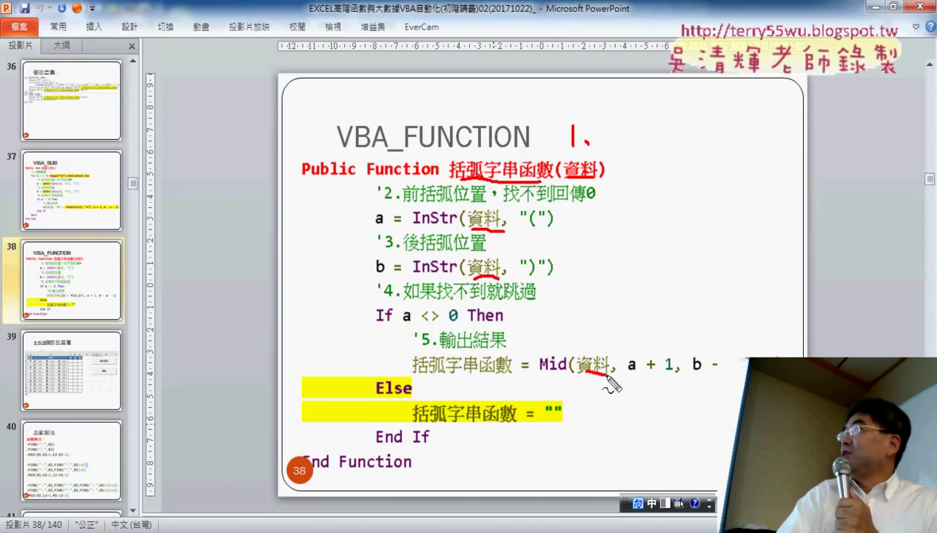
pyautogui.moveTo(510, 372); pyautogui.dragTo(415, 370)
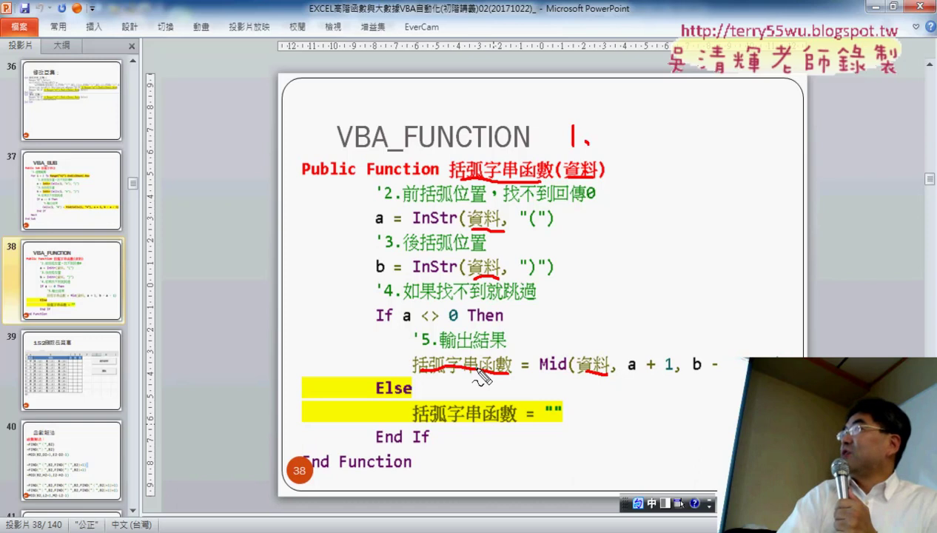
pyautogui.moveTo(527, 426)
pyautogui.mouseDown()
pyautogui.moveTo(455, 428)
pyautogui.moveTo(471, 381)
pyautogui.moveTo(513, 434)
pyautogui.mouseUp()
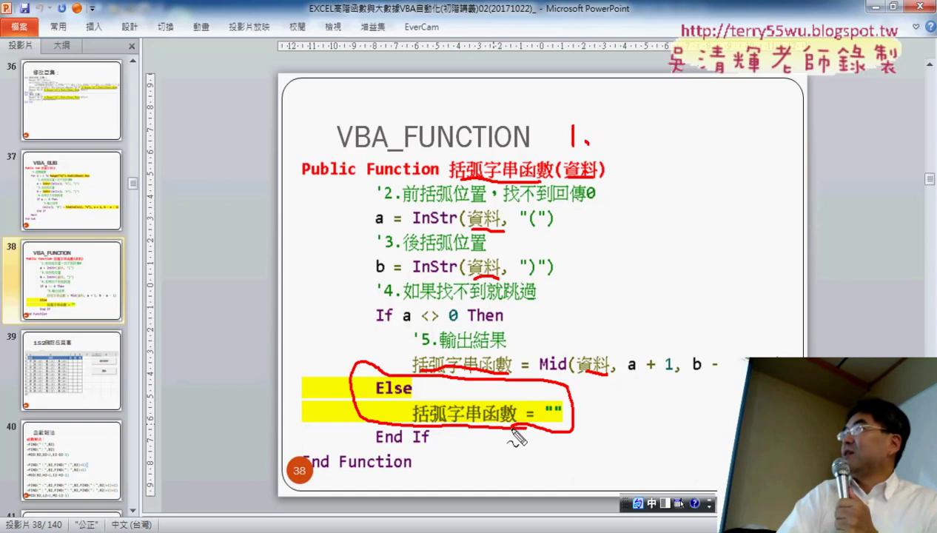